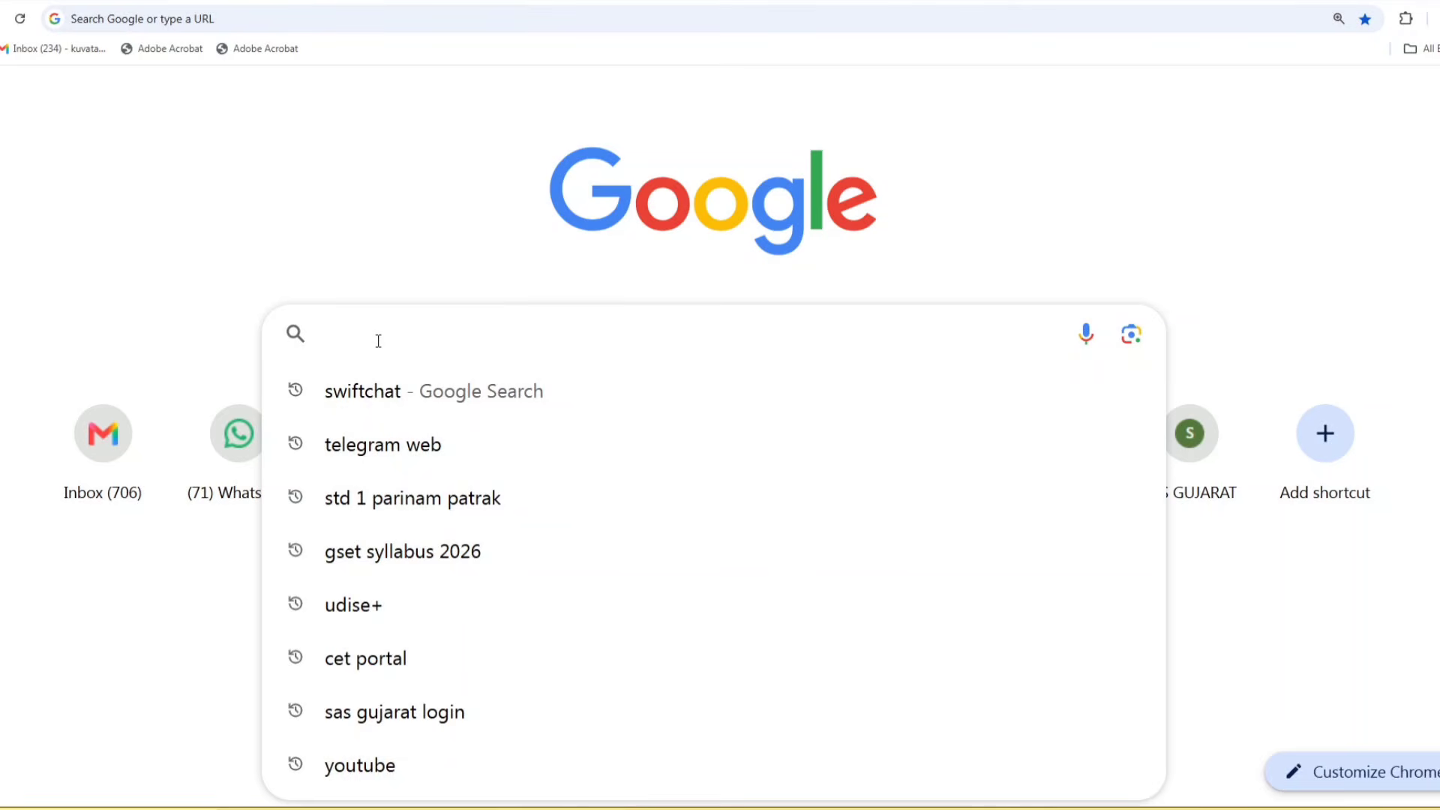
Search the web for "ssa gujarat", open the SSA Gujarat site and go to its Child Tracking System login page.
text(ssa)
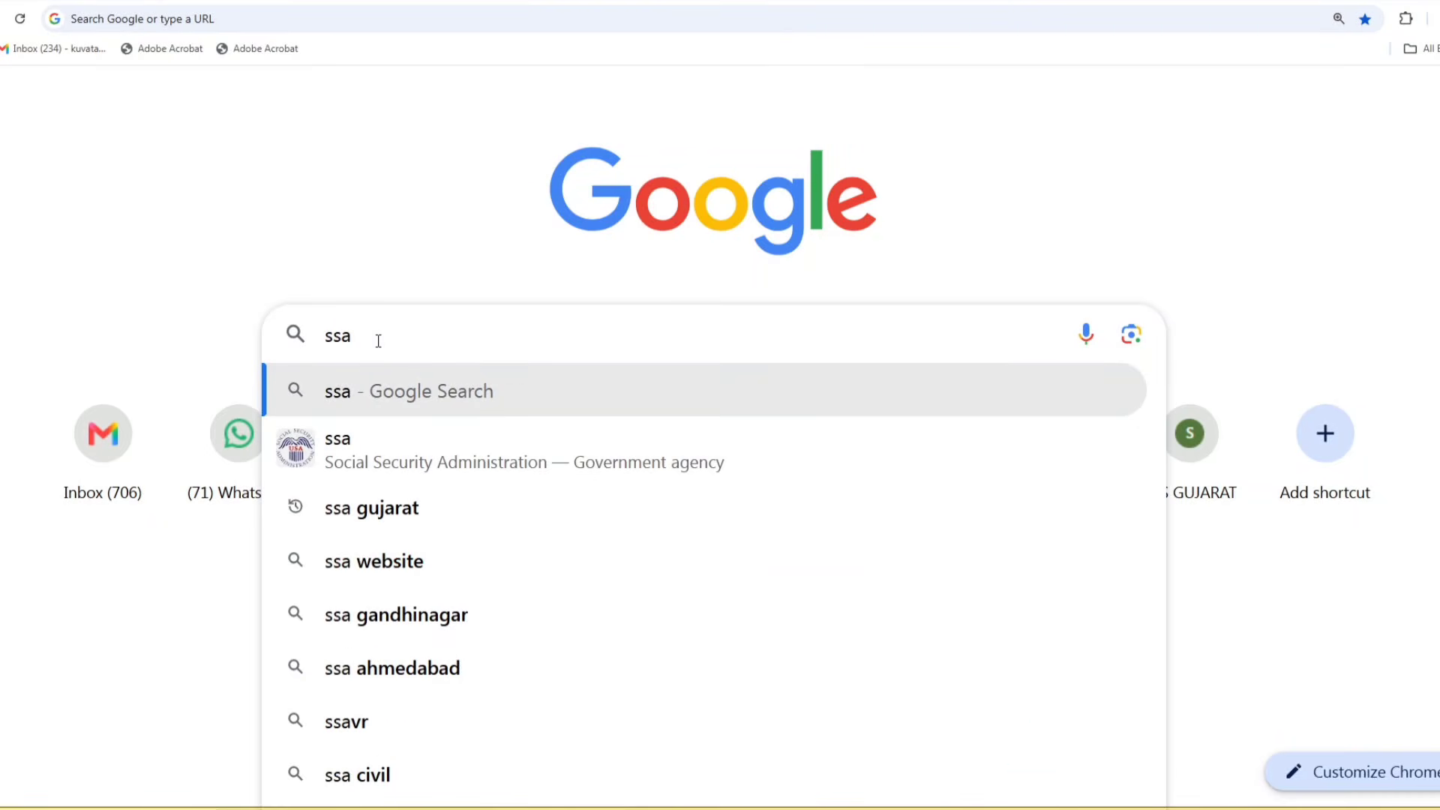
click(365, 510)
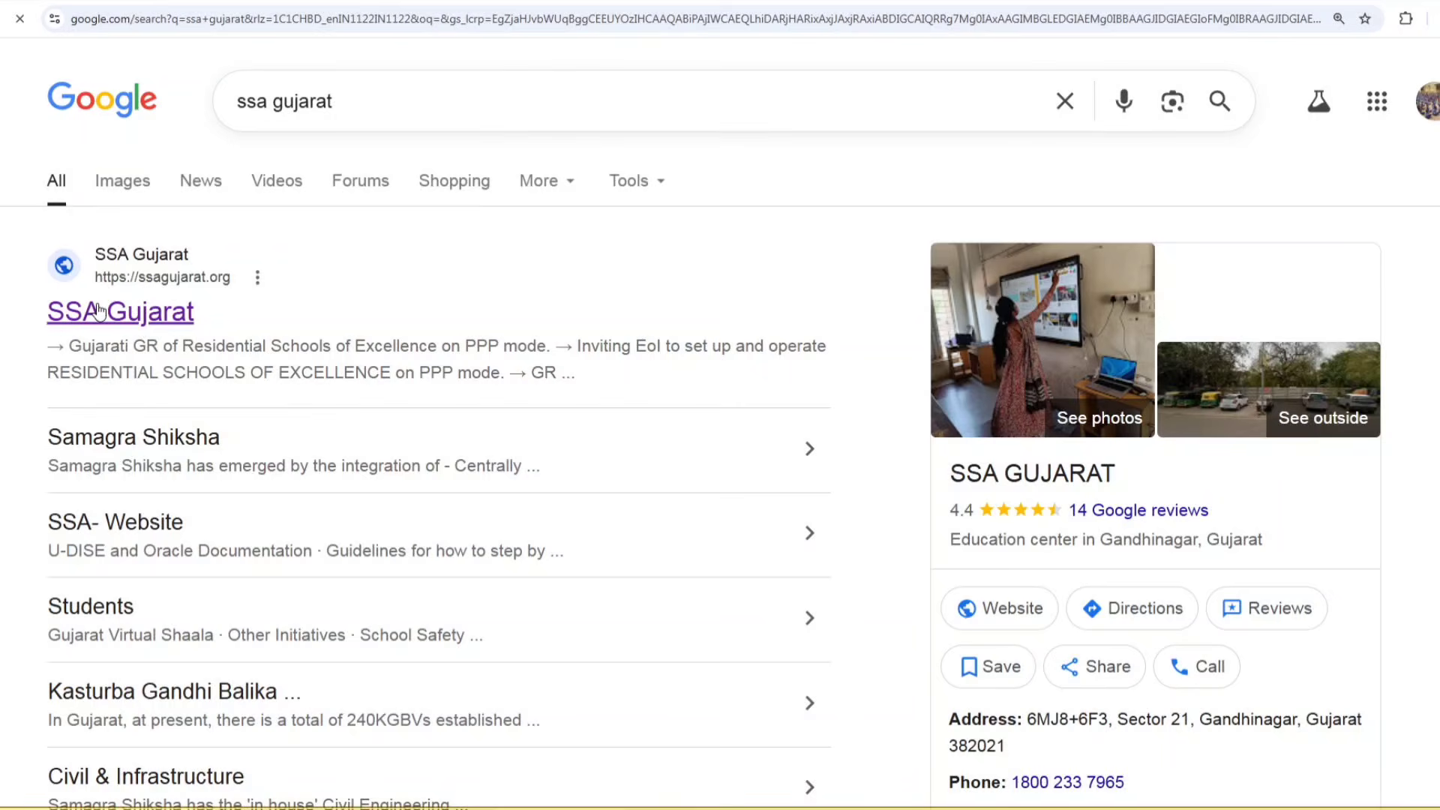
click(99, 310)
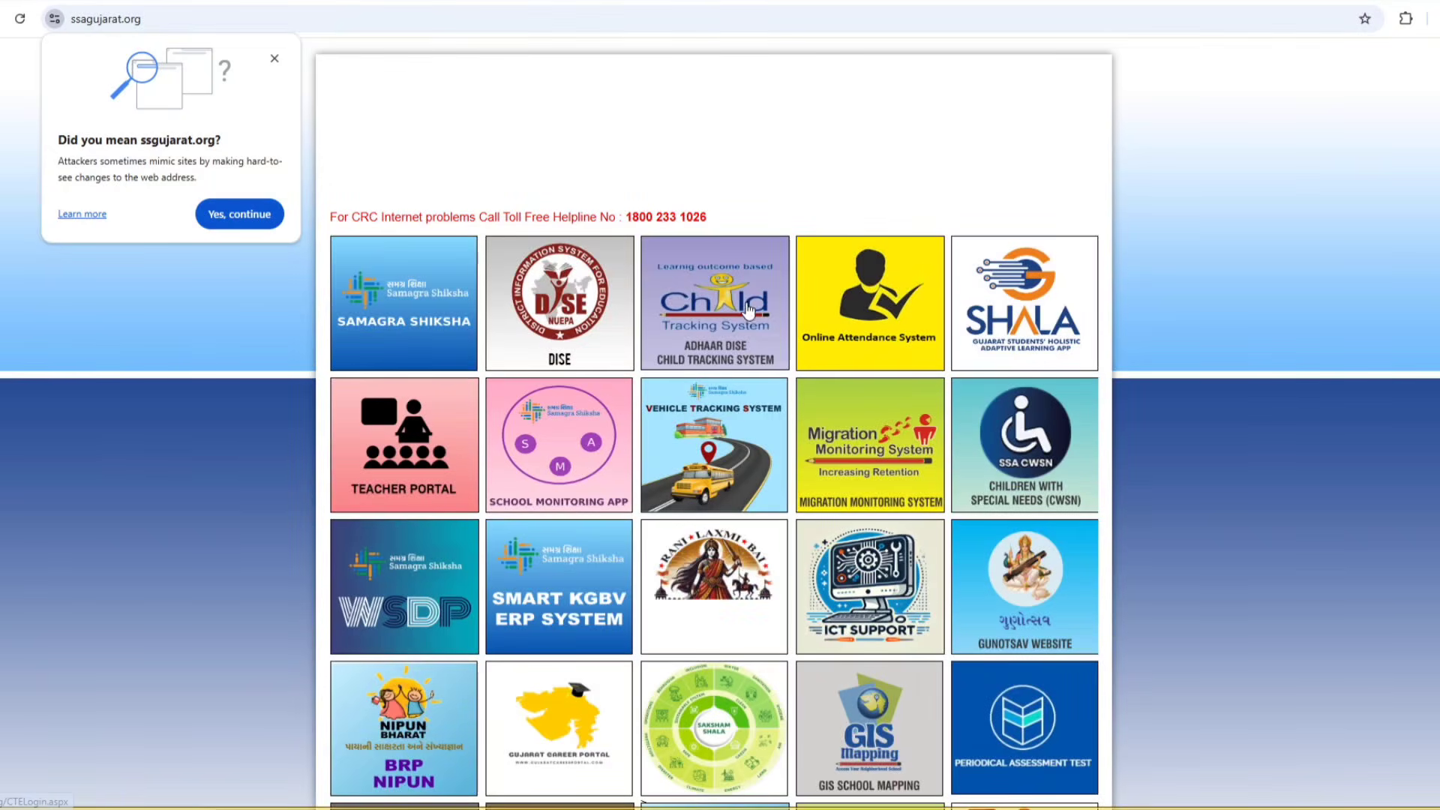
click(731, 310)
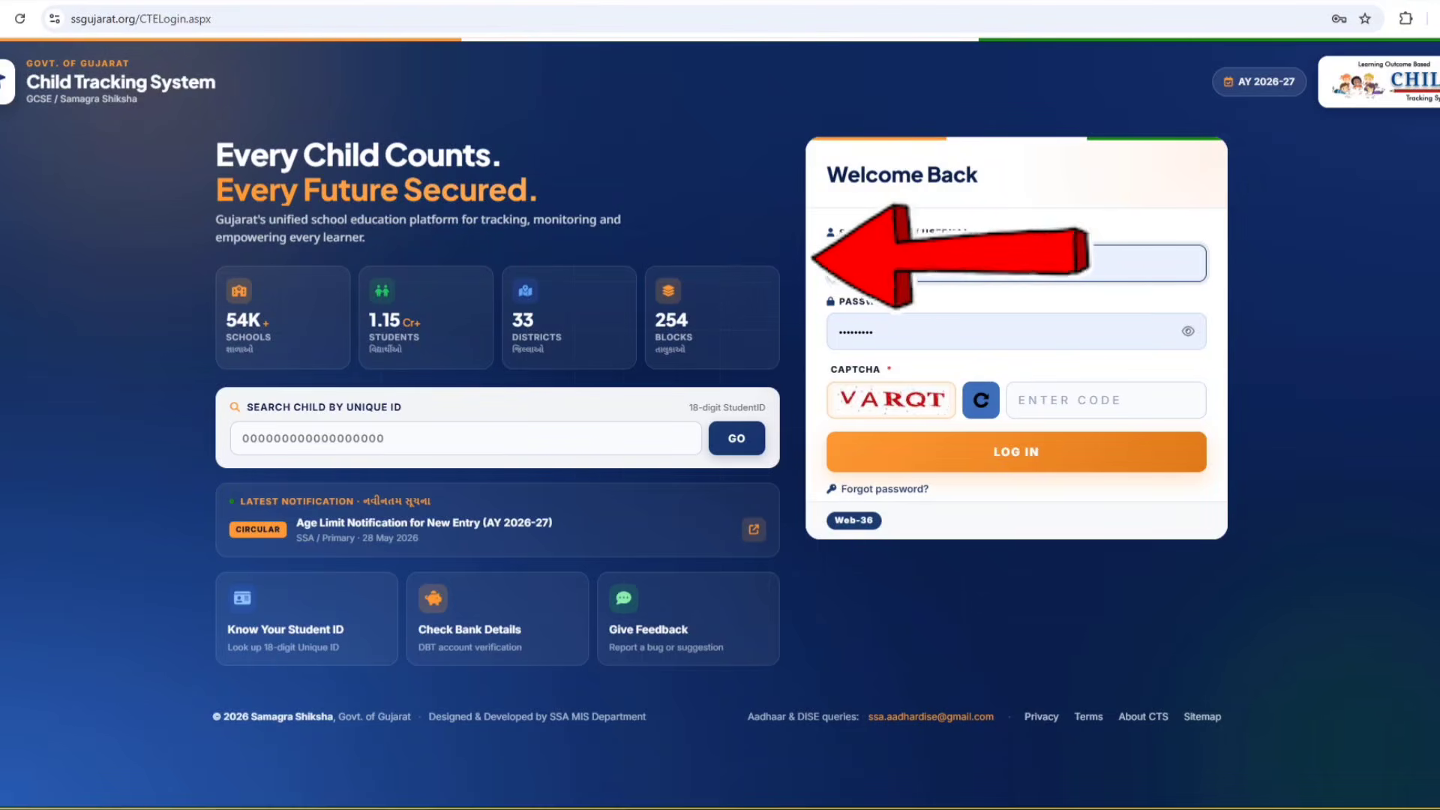
Log in to the Child Tracking System with the saved school username and password and the displayed captcha code.
click(952, 263)
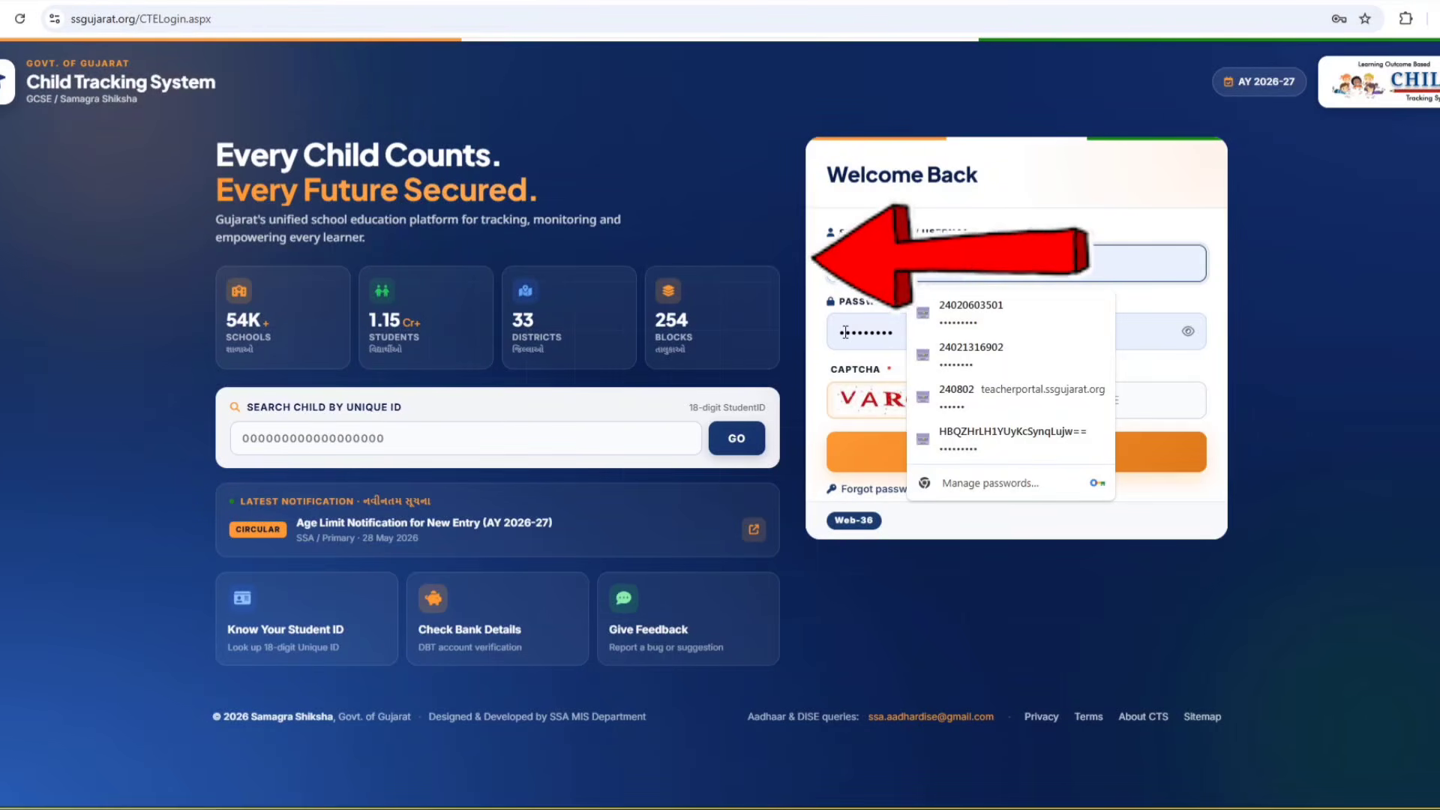
click(988, 313)
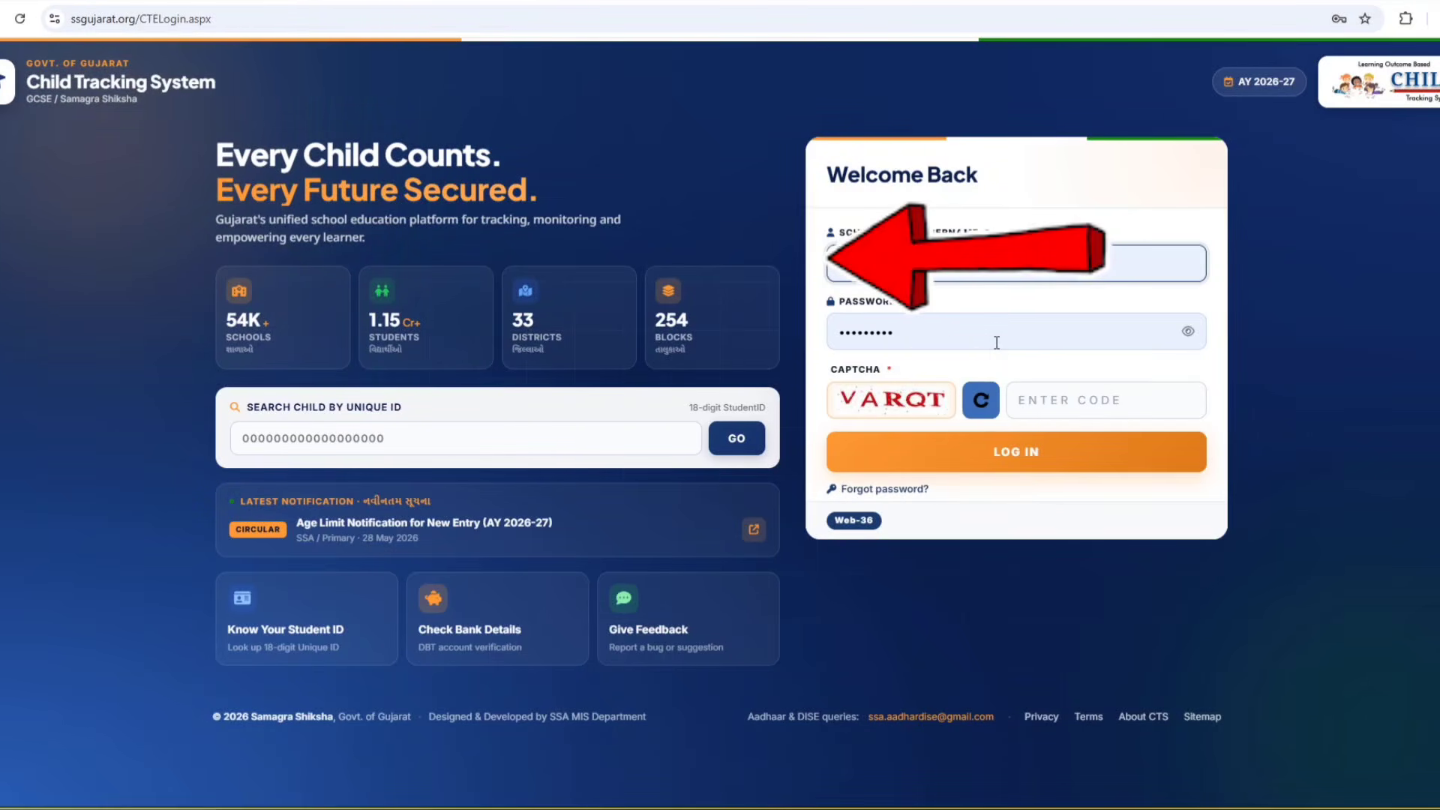
click(1052, 409)
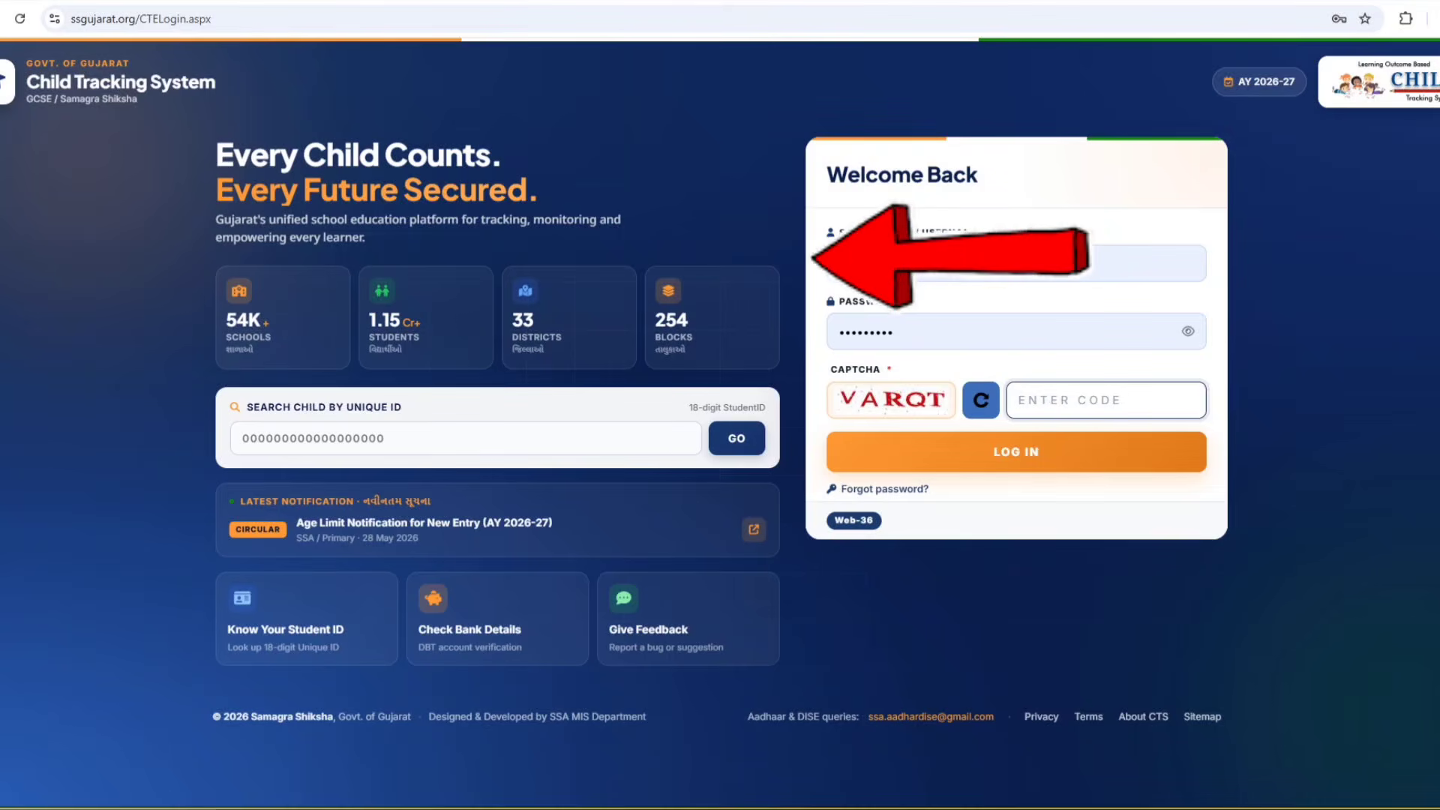
key(alt+f)
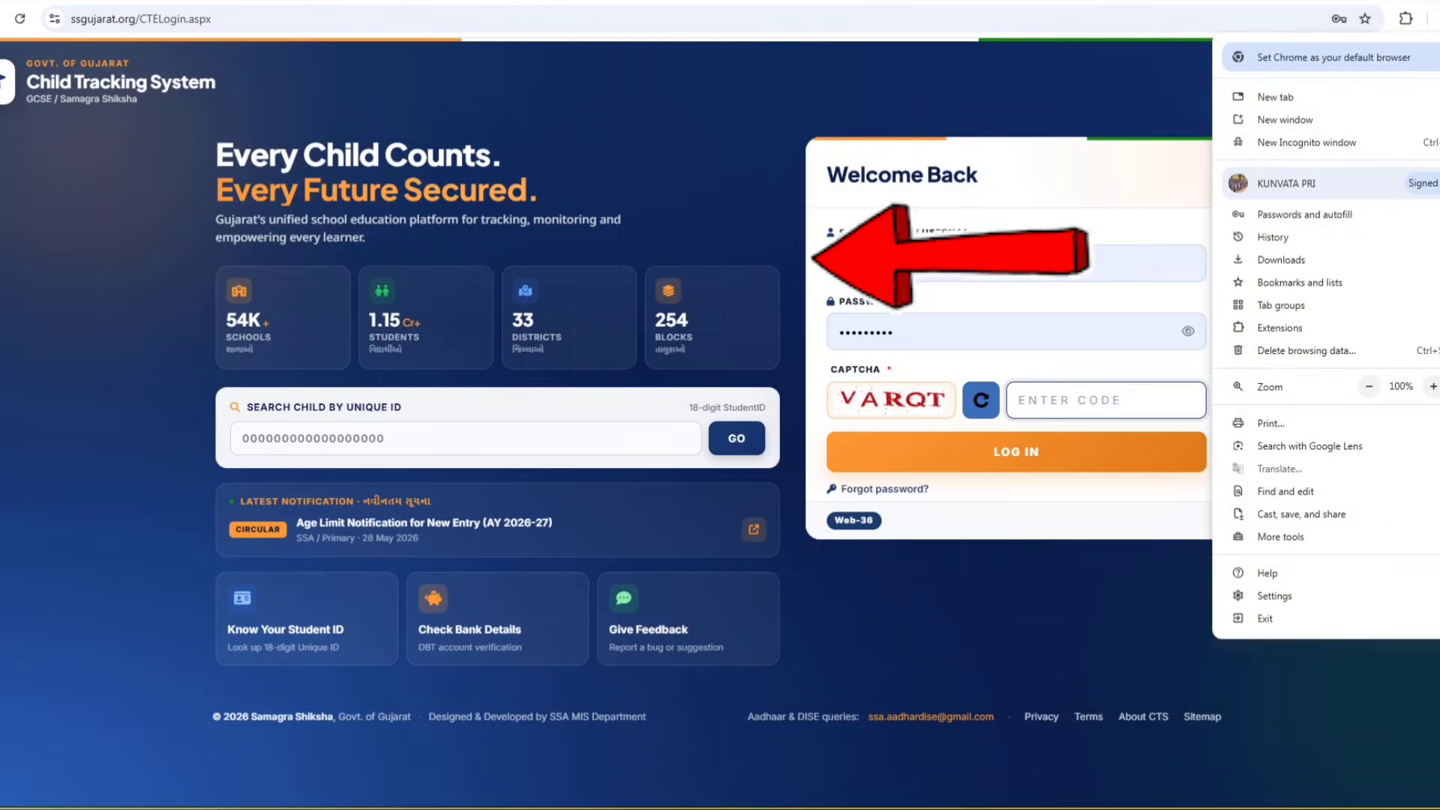
click(1433, 386)
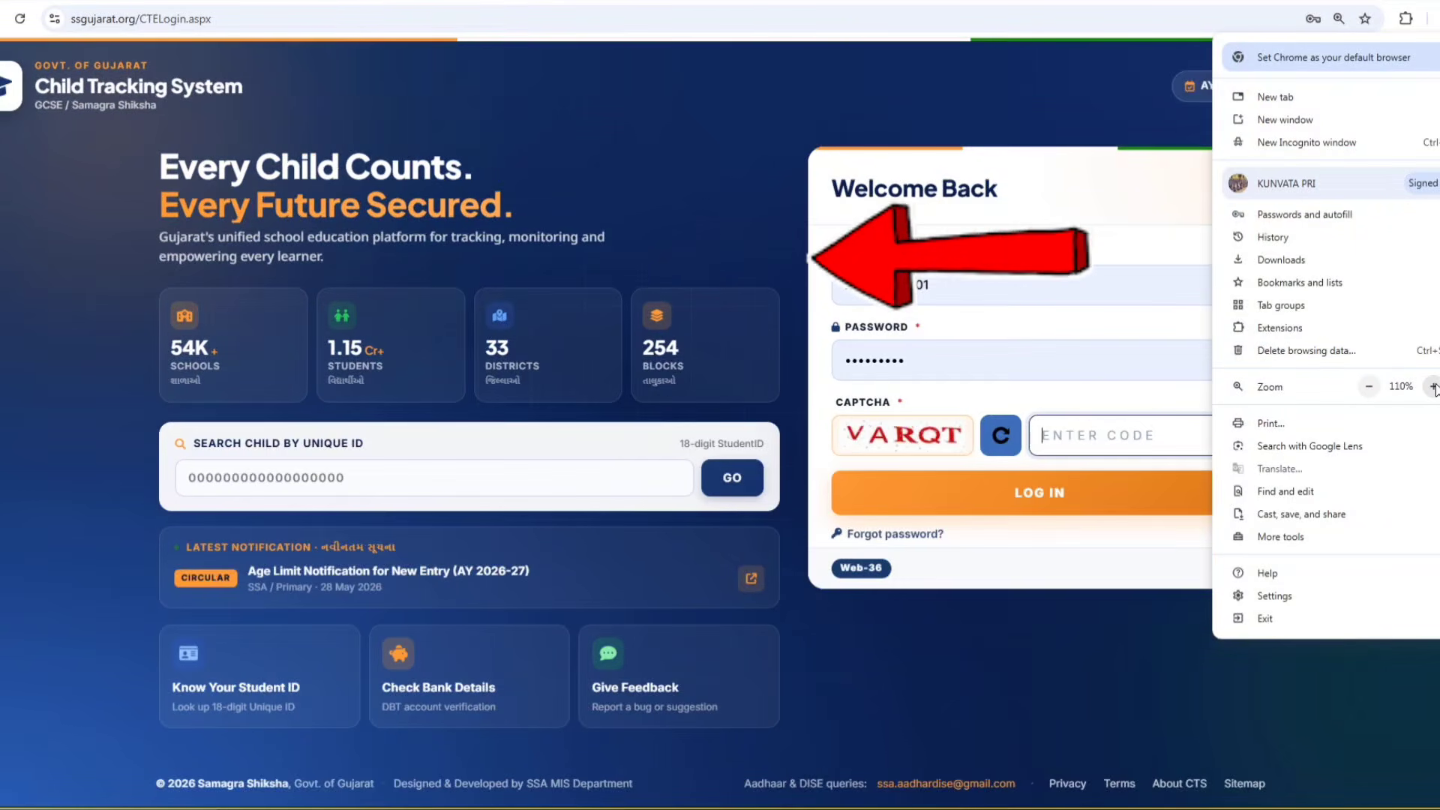
click(1434, 386)
click(1005, 102)
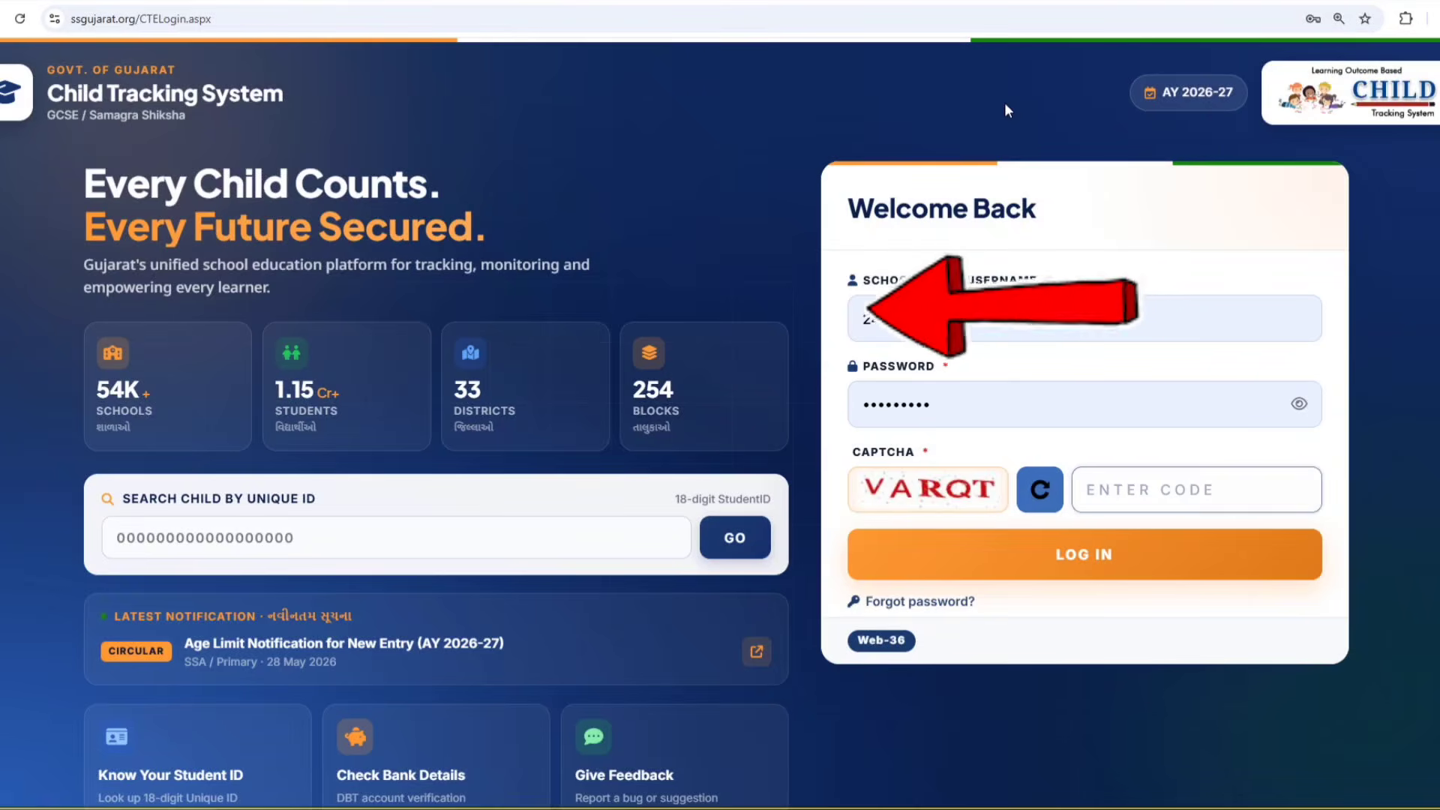
click(1125, 494)
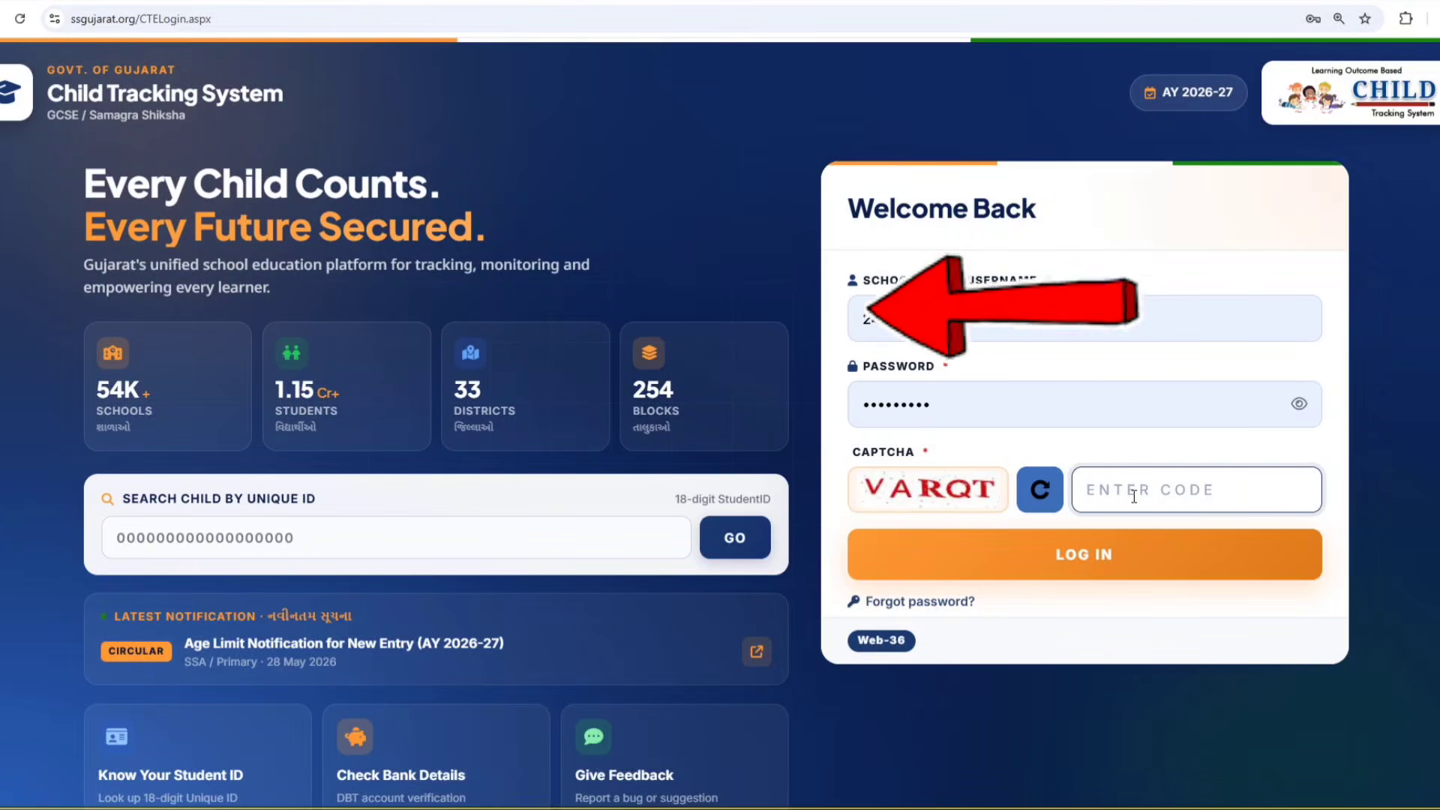
text(VARQT)
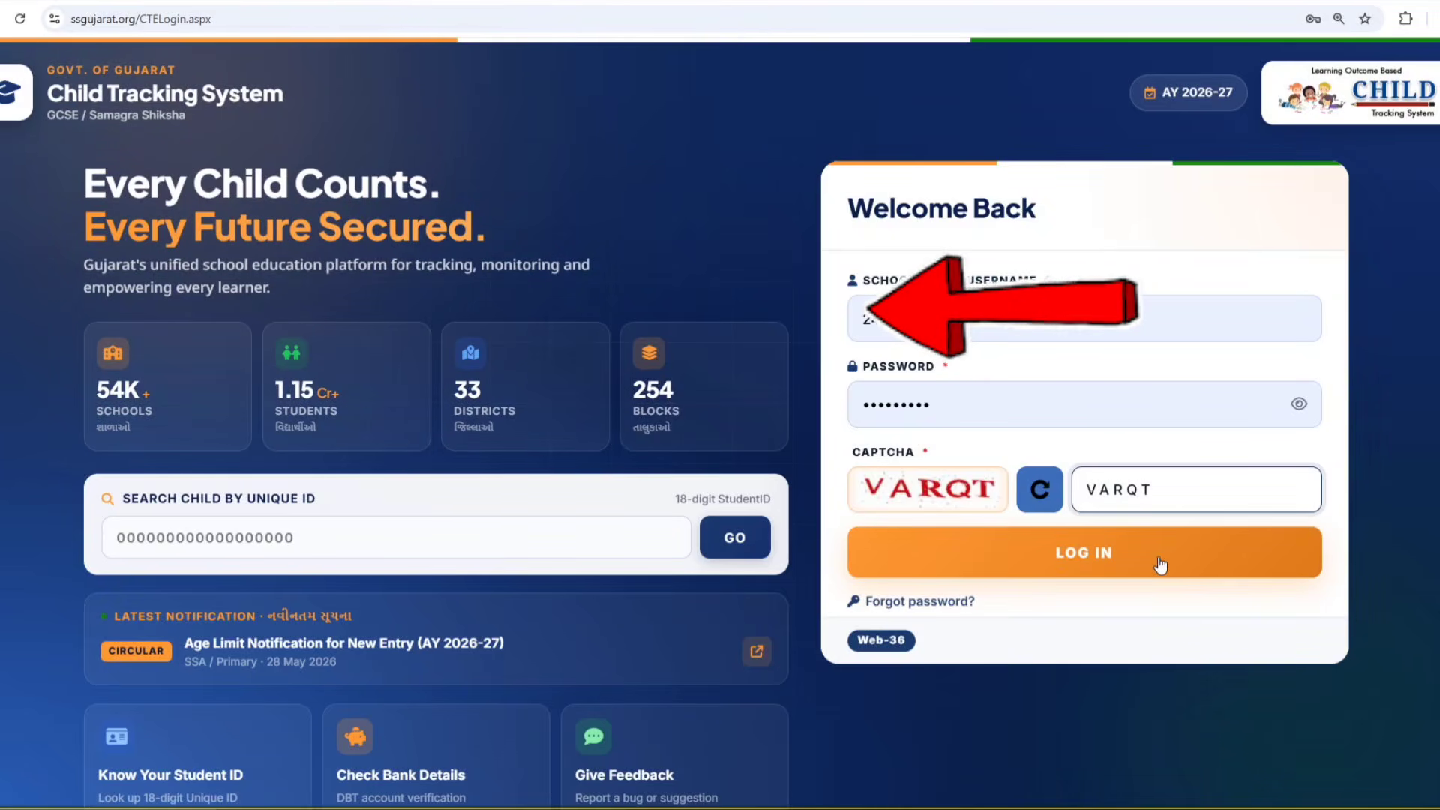
click(1102, 554)
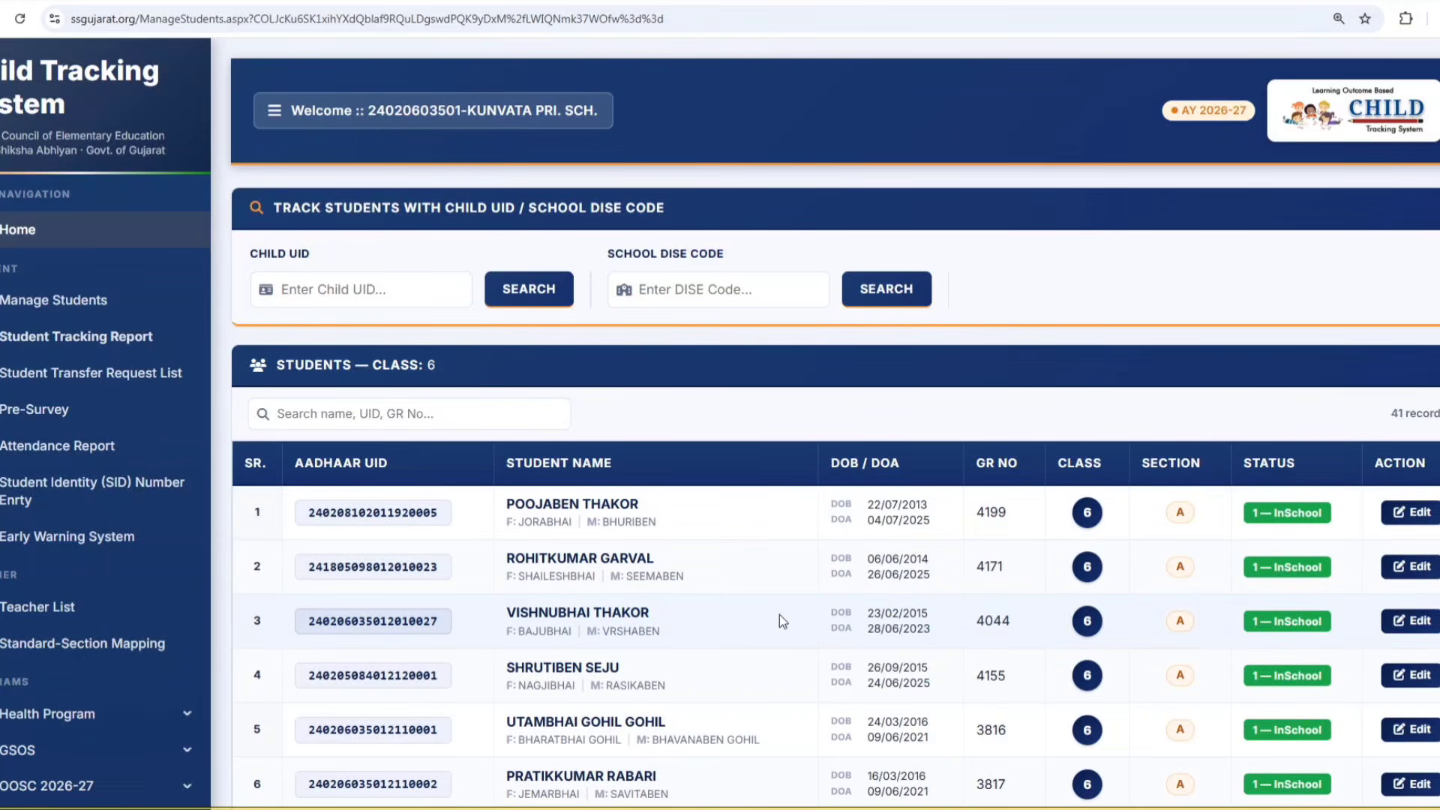
Open the record of the first student in the Class 6 list for editing.
scroll(780, 621, down, 3)
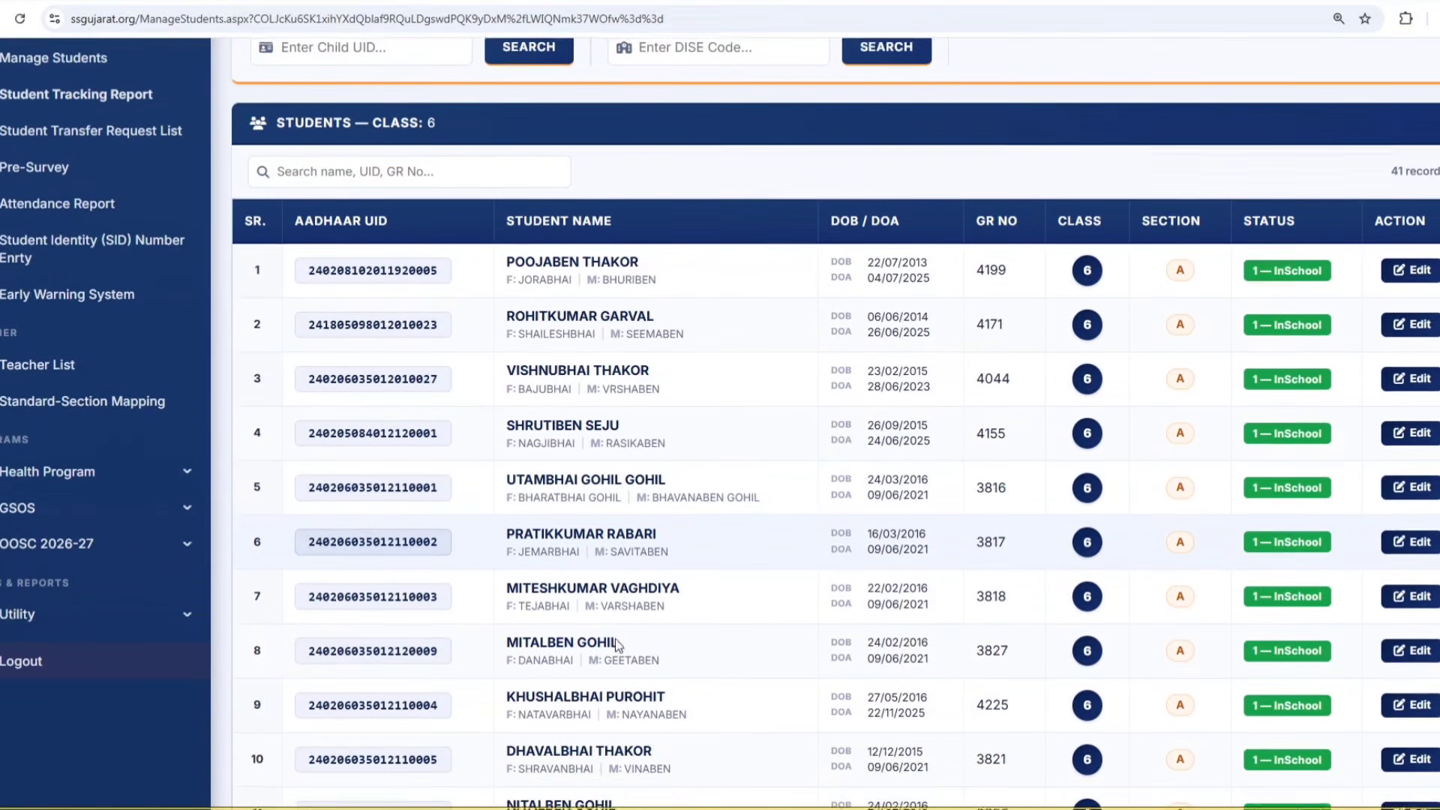
scroll(617, 643, down, 1)
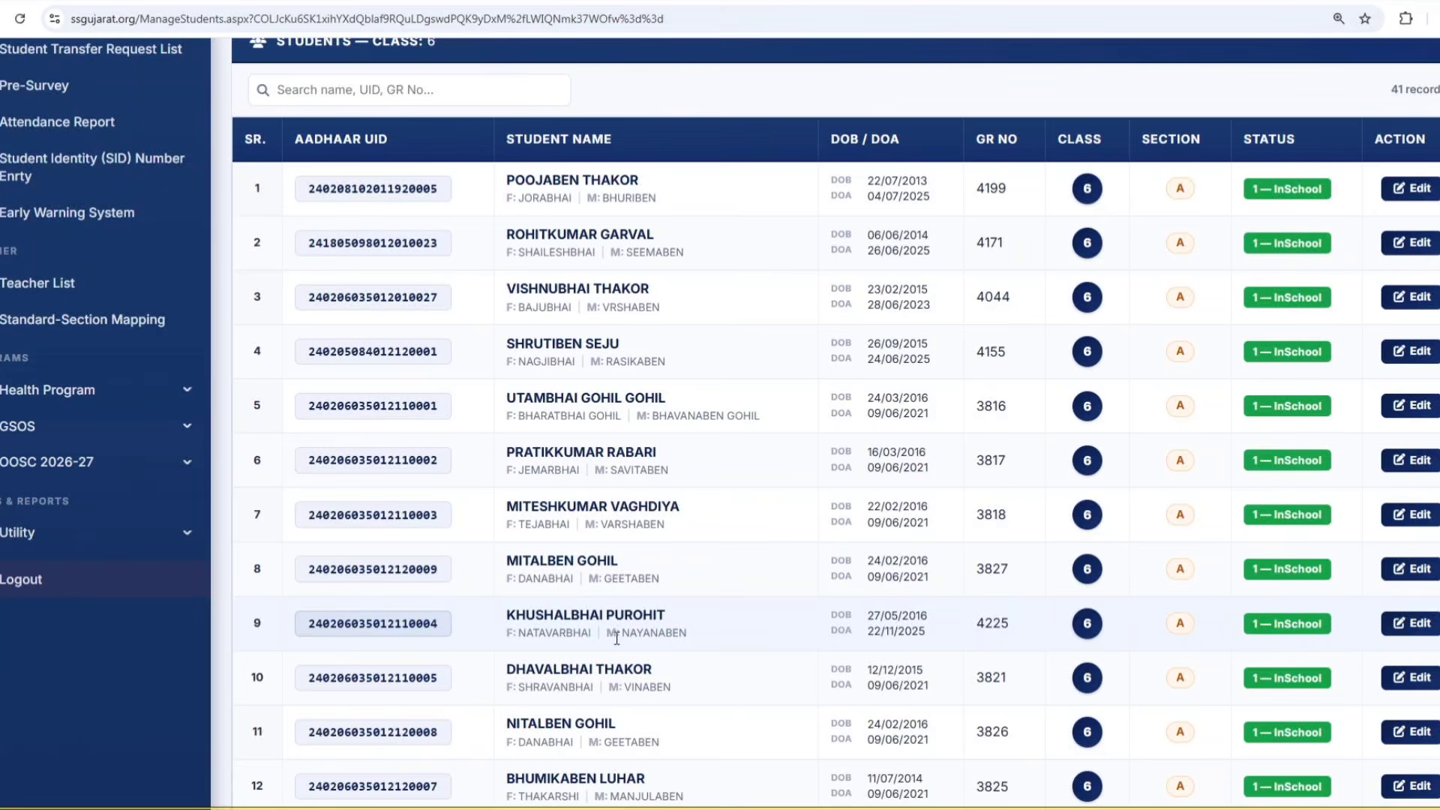
scroll(623, 638, down, 4)
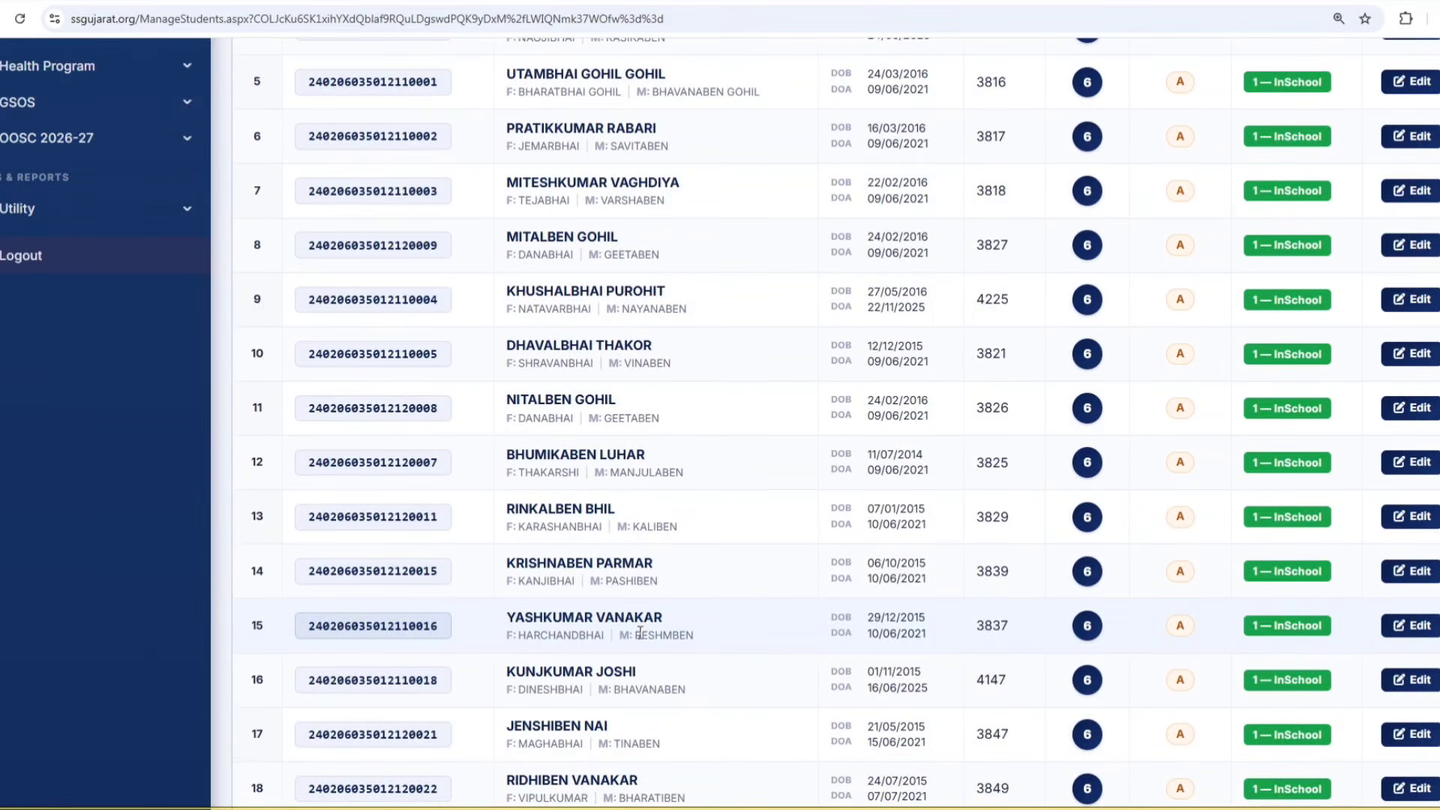
scroll(640, 632, up, 6)
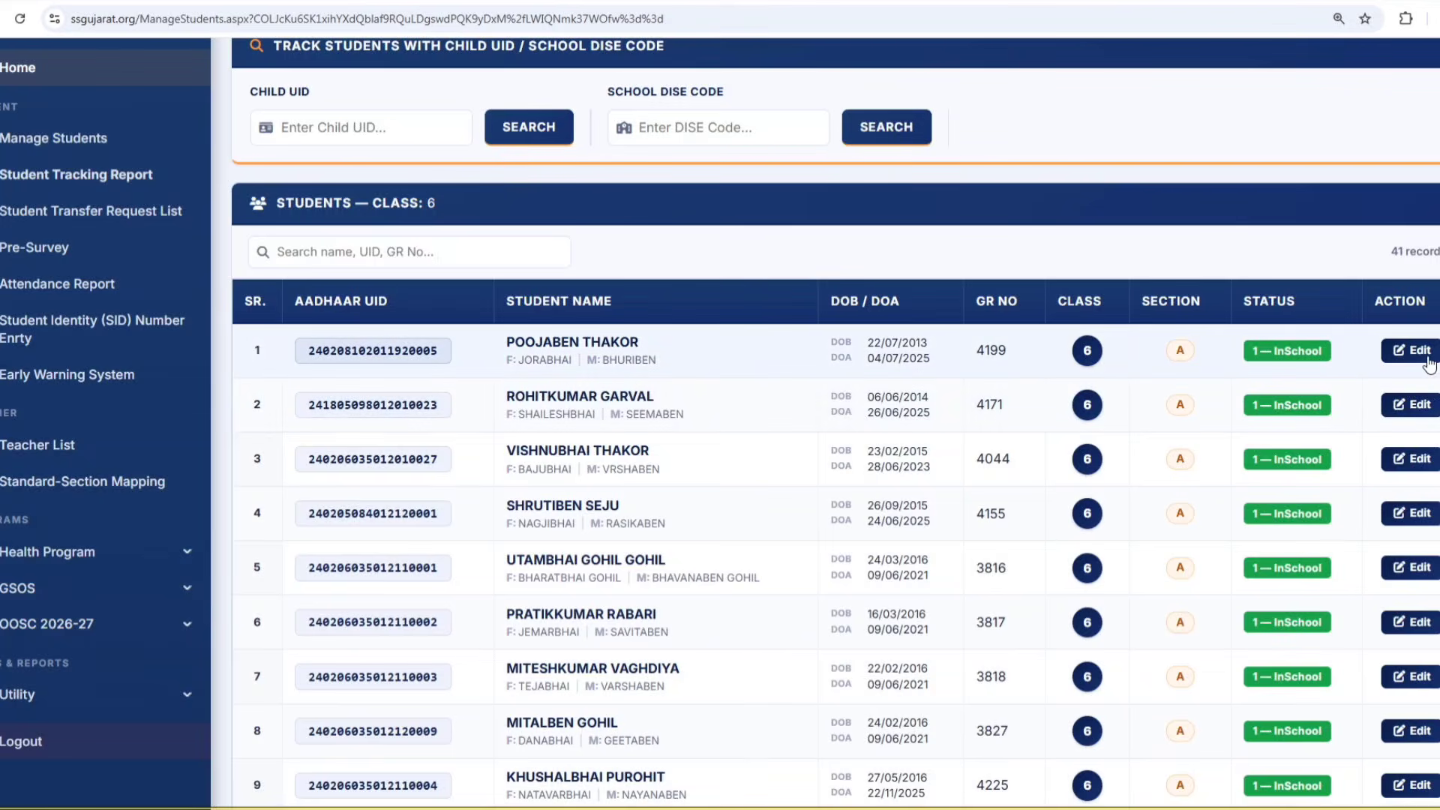
click(1422, 355)
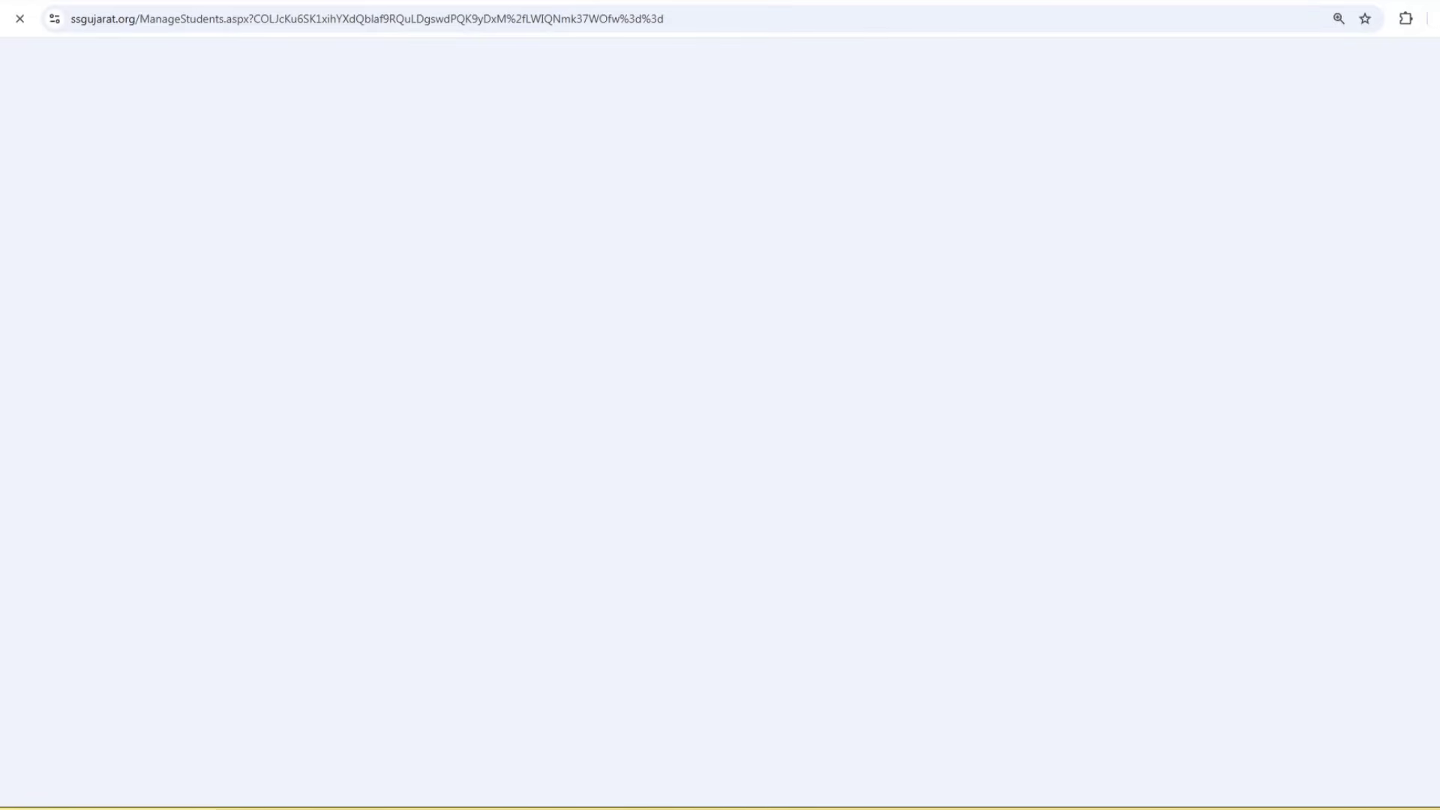
key(alt+f)
key(Escape)
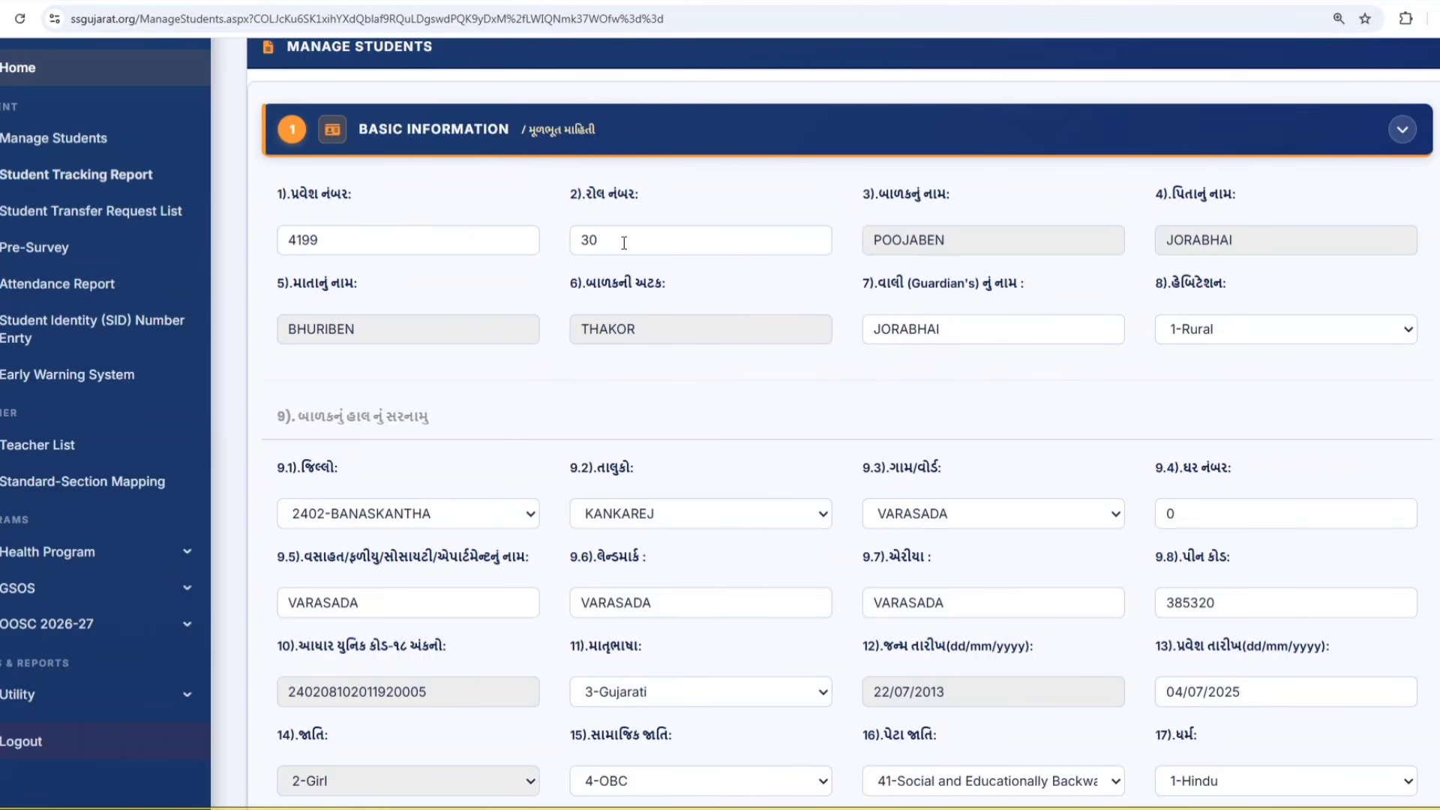
Set last year's attendance in field 30 to 157 days and answer 1 - Yes in field 31 for having sat the last exam.
scroll(559, 433, down, 3)
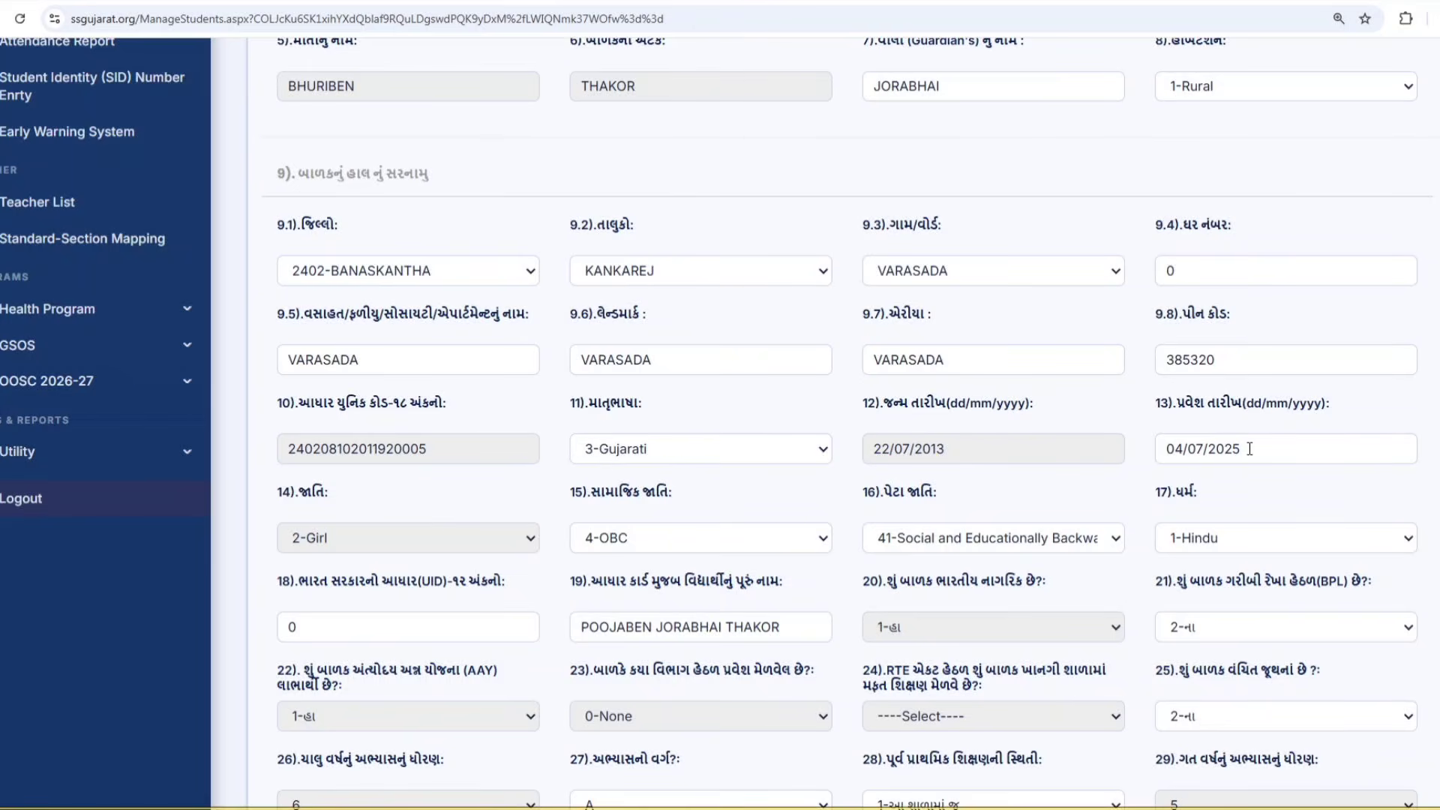
scroll(1157, 538, down, 2)
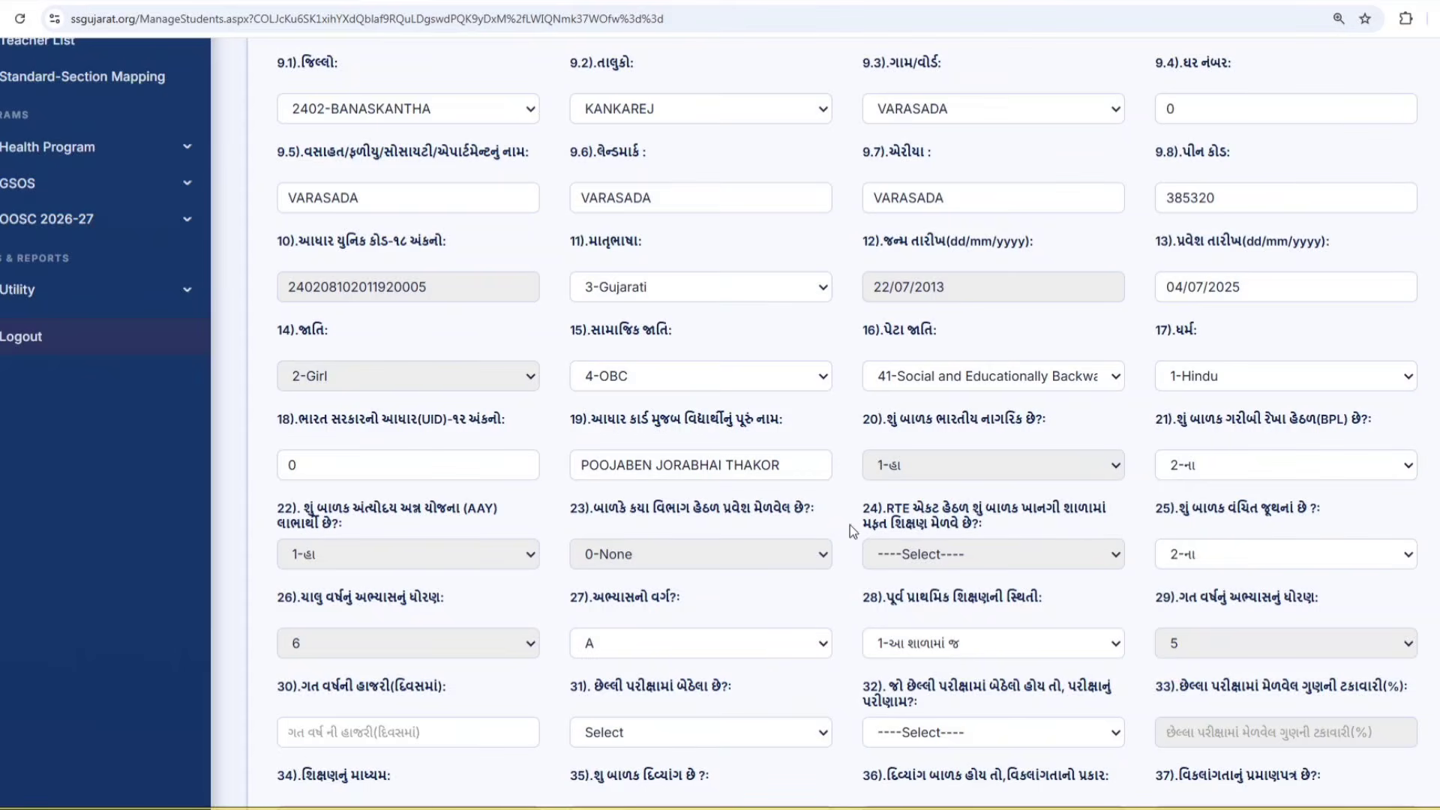
scroll(834, 548, down, 1)
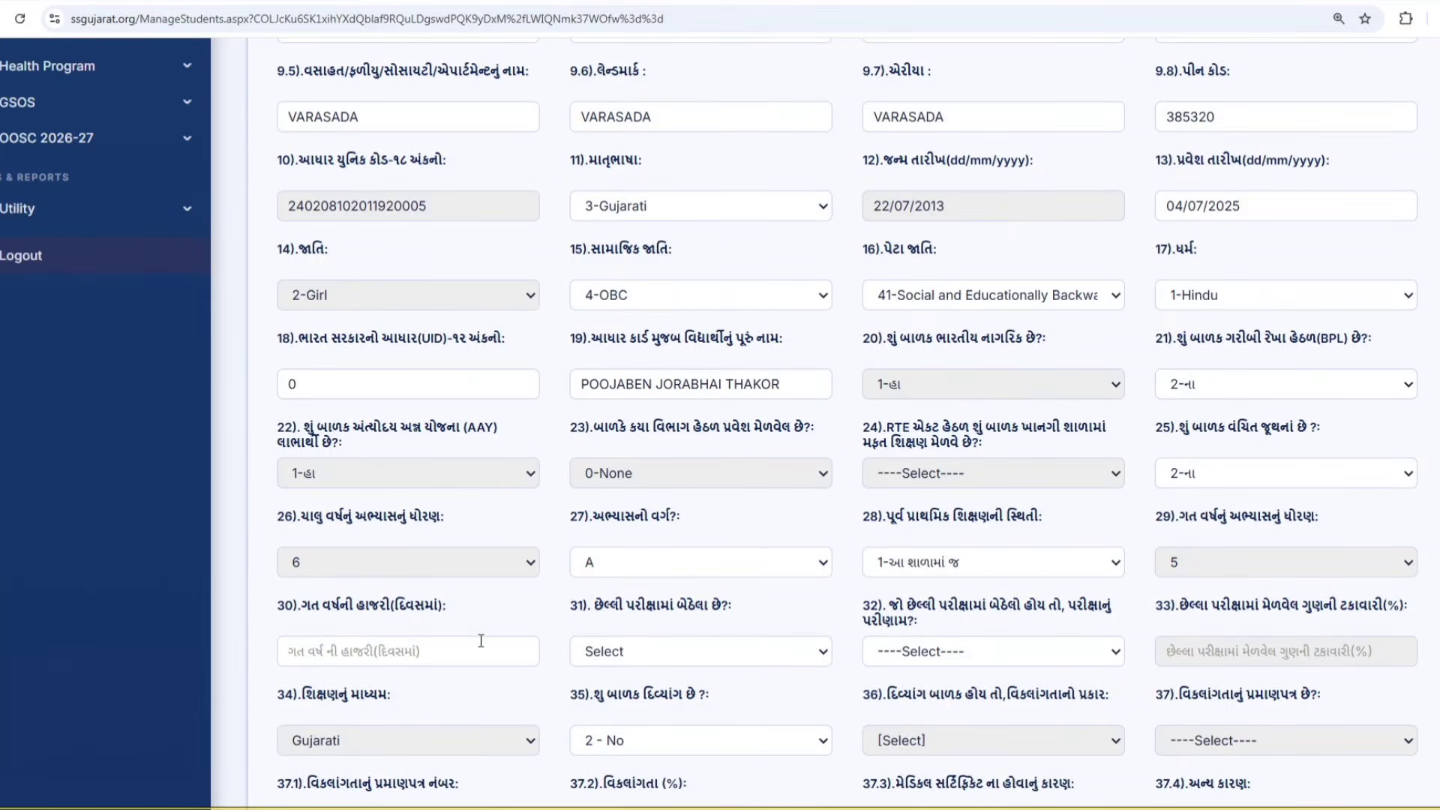
click(306, 651)
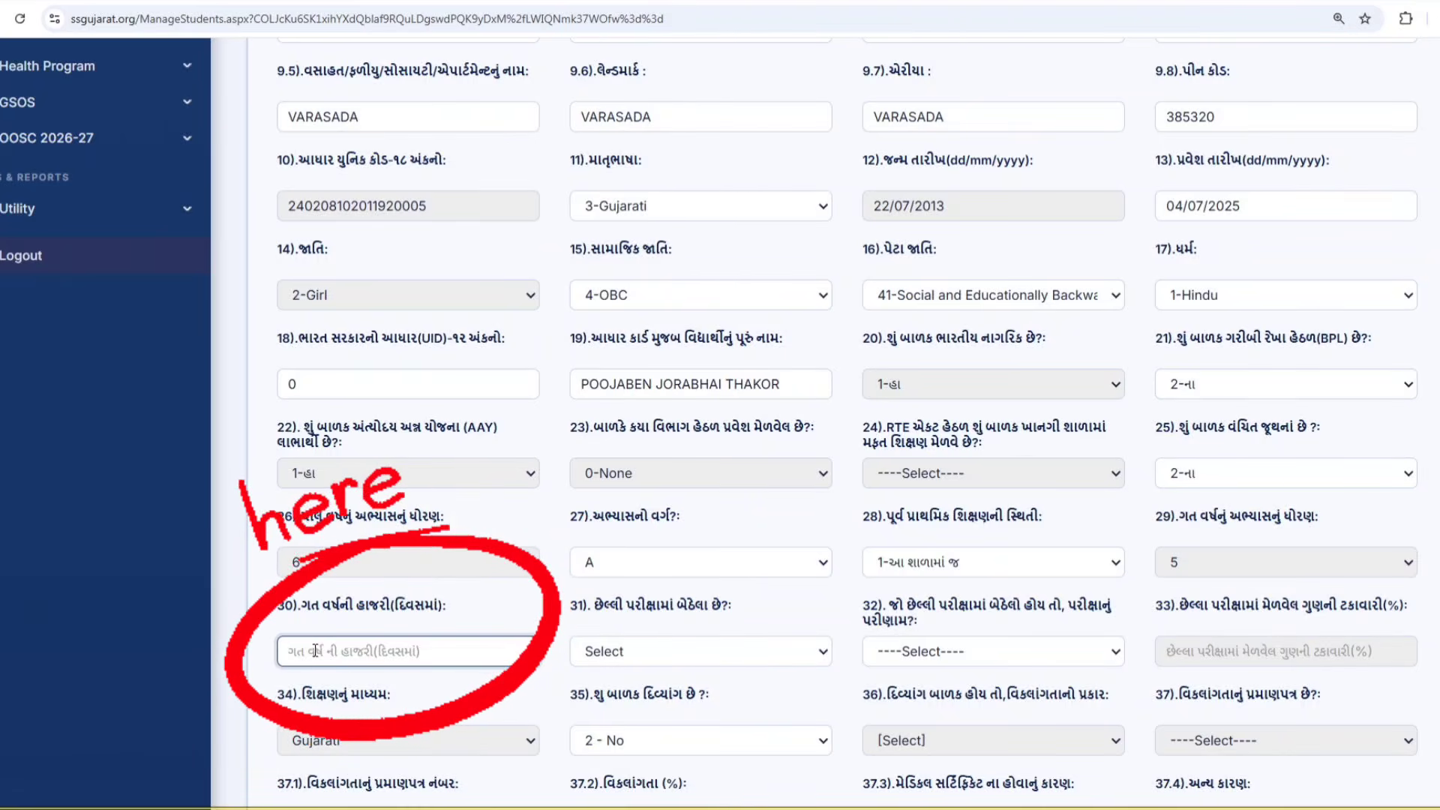
text(157)
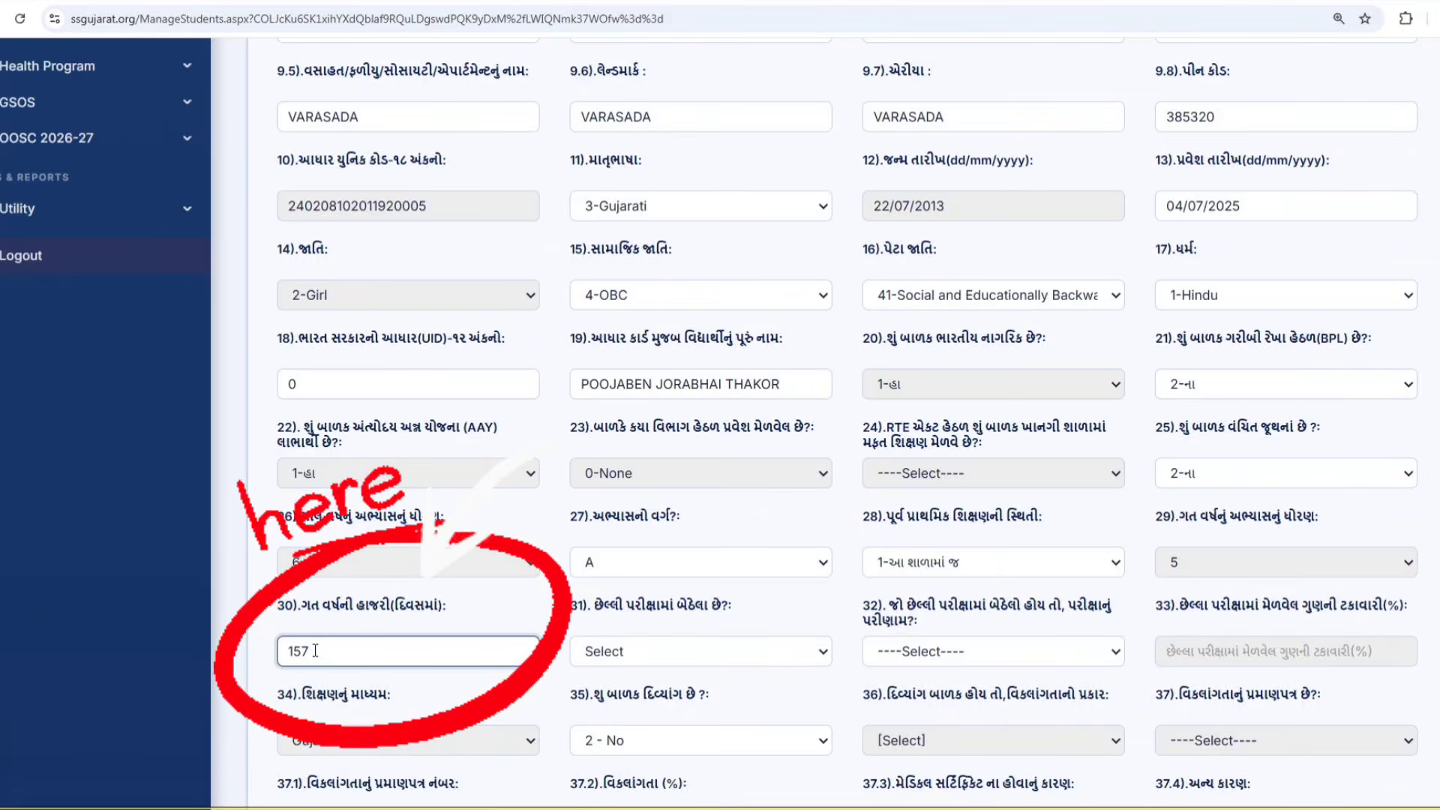
click(629, 652)
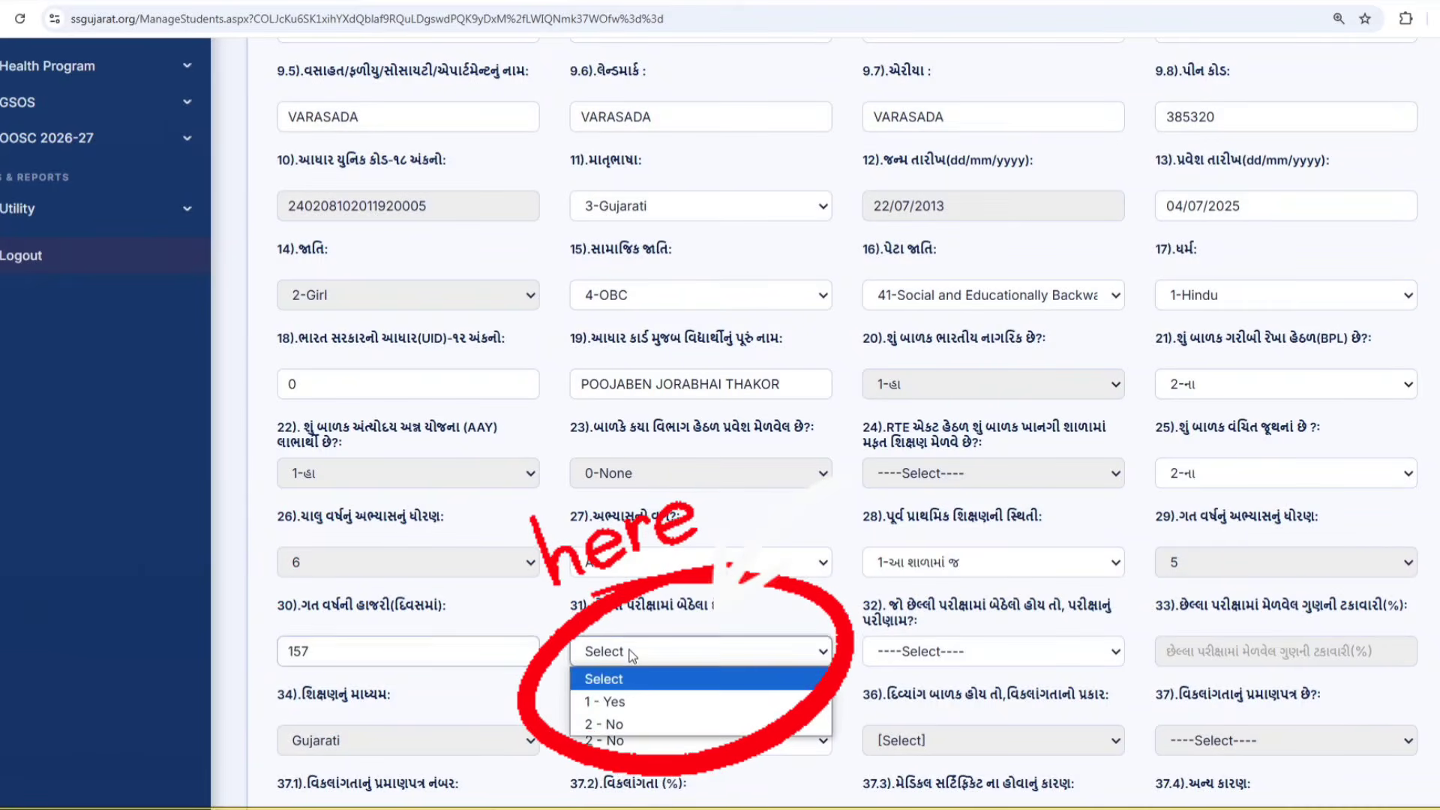
click(615, 702)
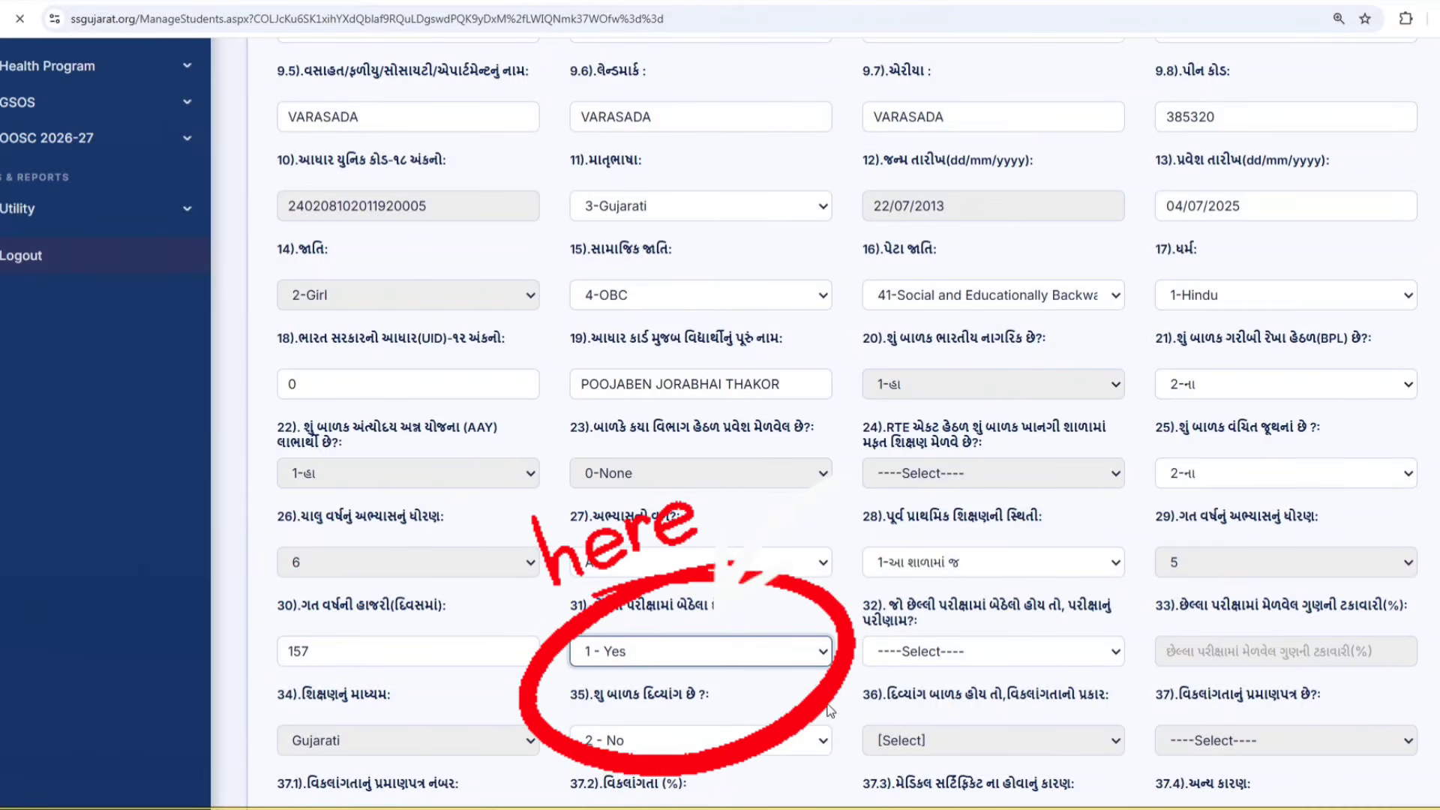
Set the last exam's result in field 32 to 1-Promoted/Passed and its marks percentage in field 33 to 49.
click(957, 651)
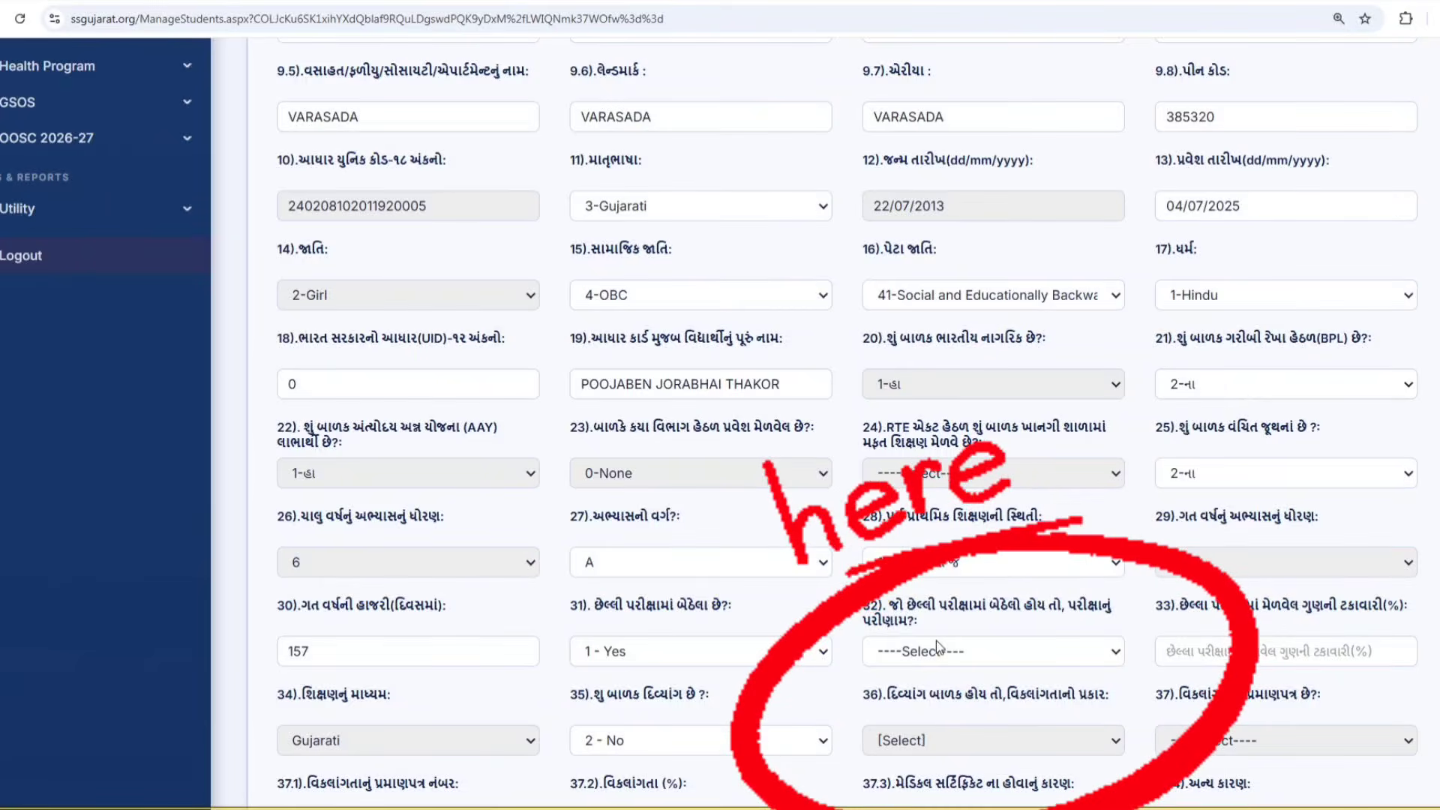
click(937, 649)
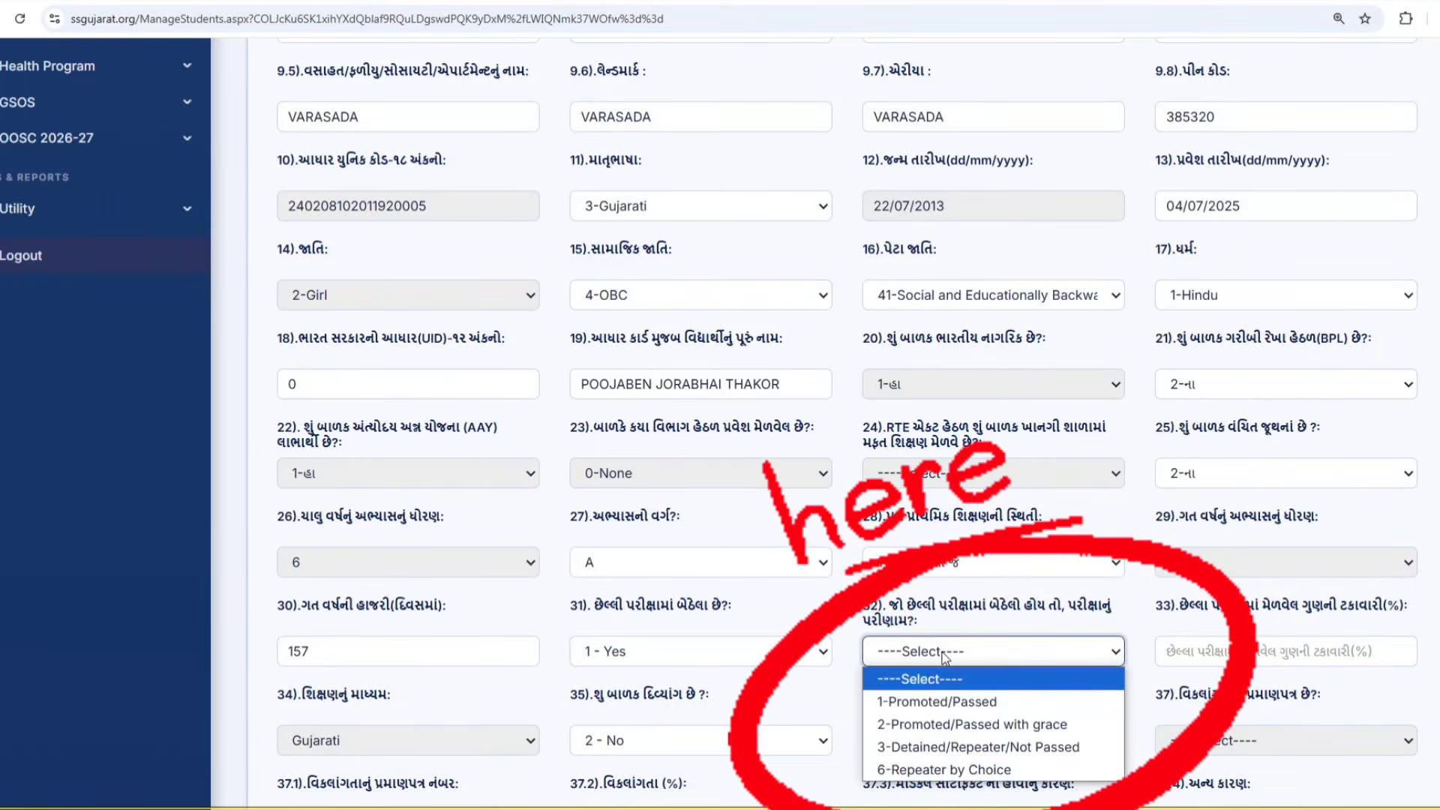
click(949, 702)
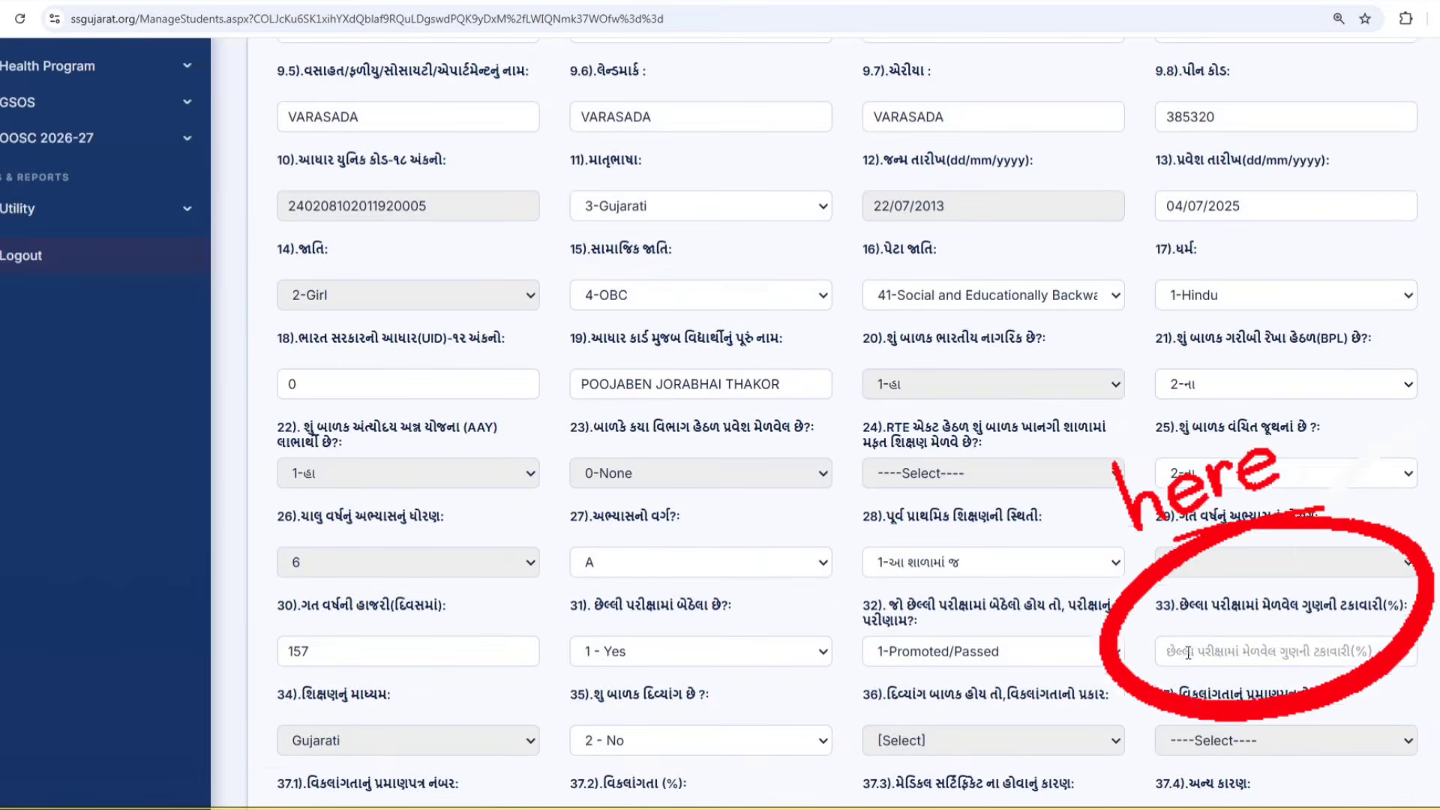
click(1187, 652)
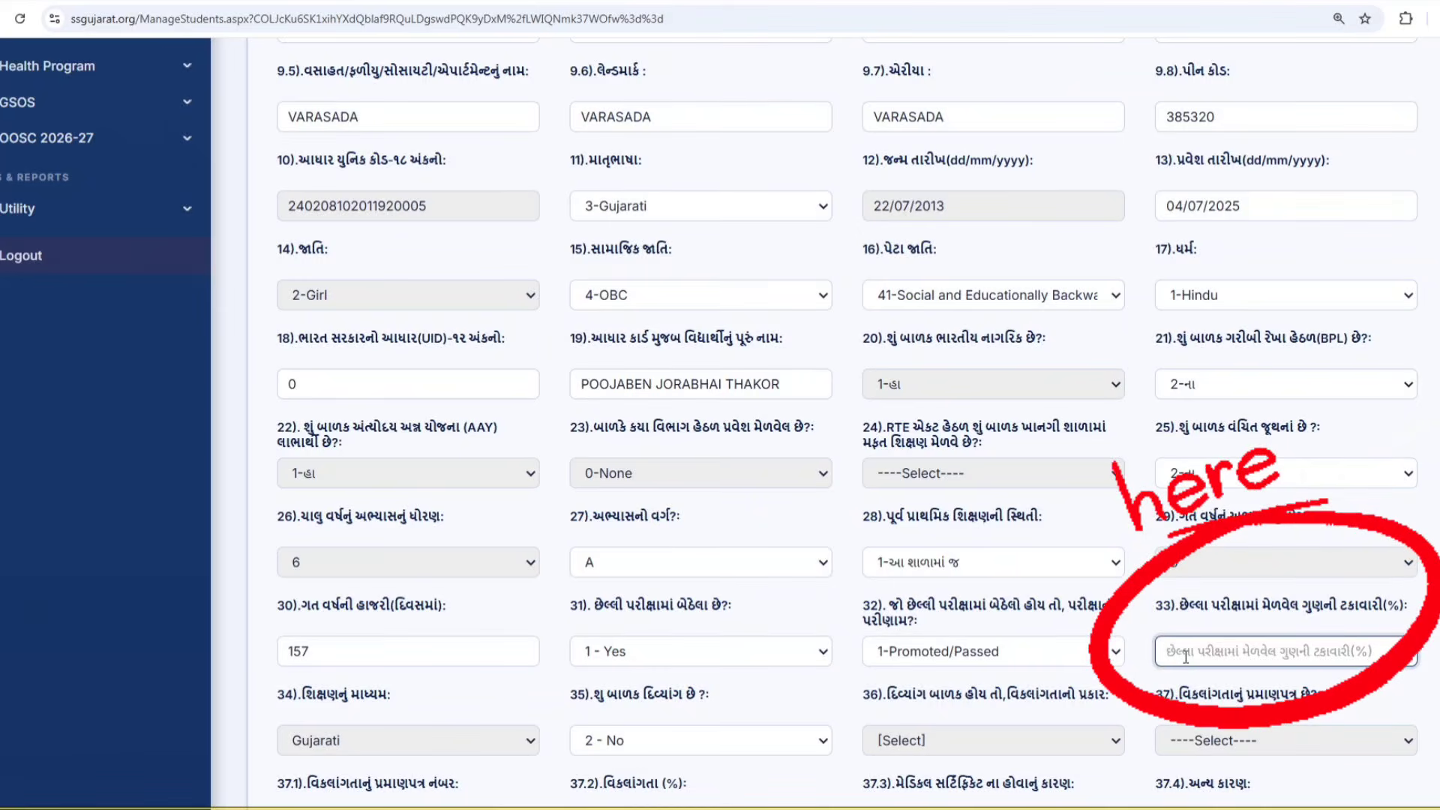
text(49)
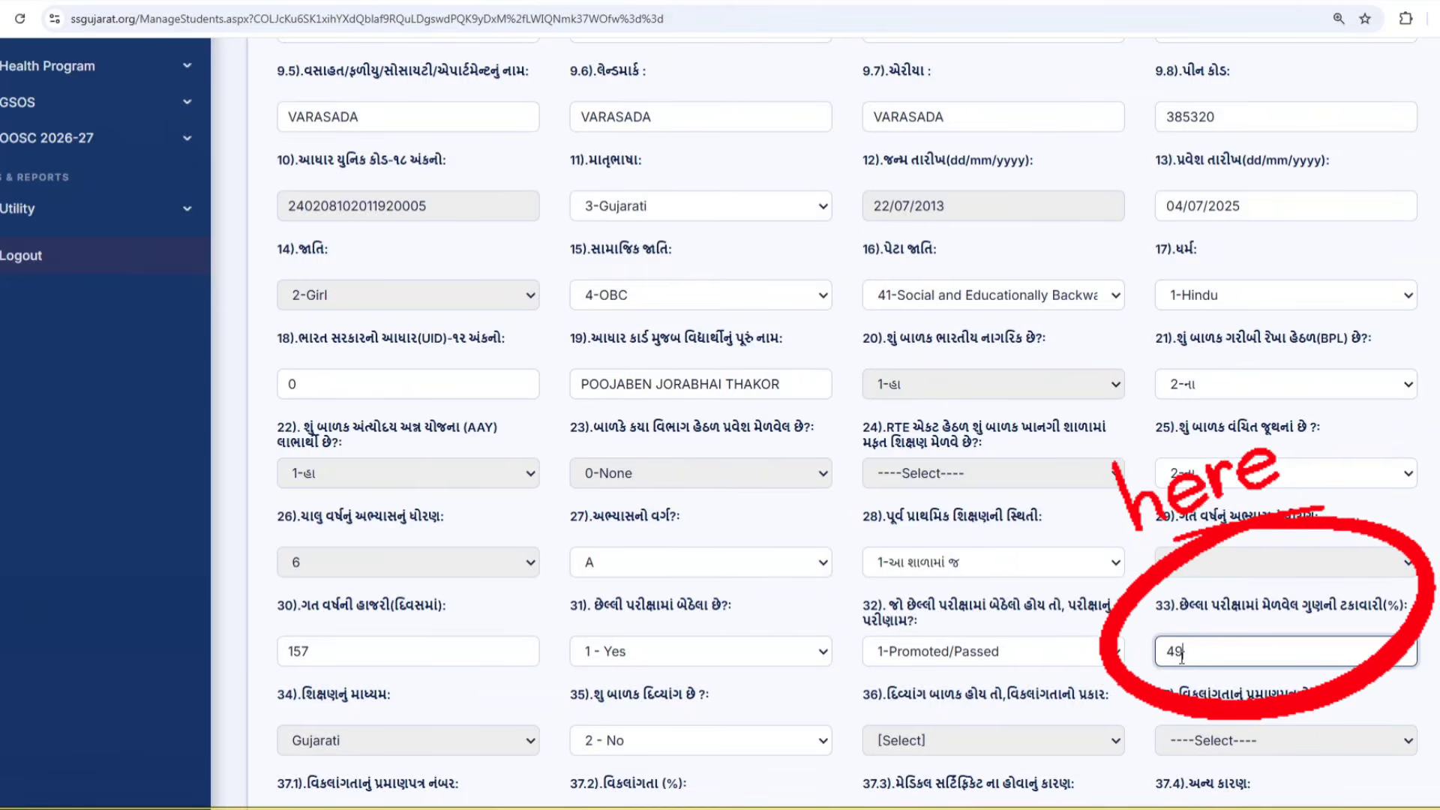
Answer 2-ના in field 40 for whether the child has been screened for Specific Learning Disability (SLD).
scroll(810, 674, down, 1)
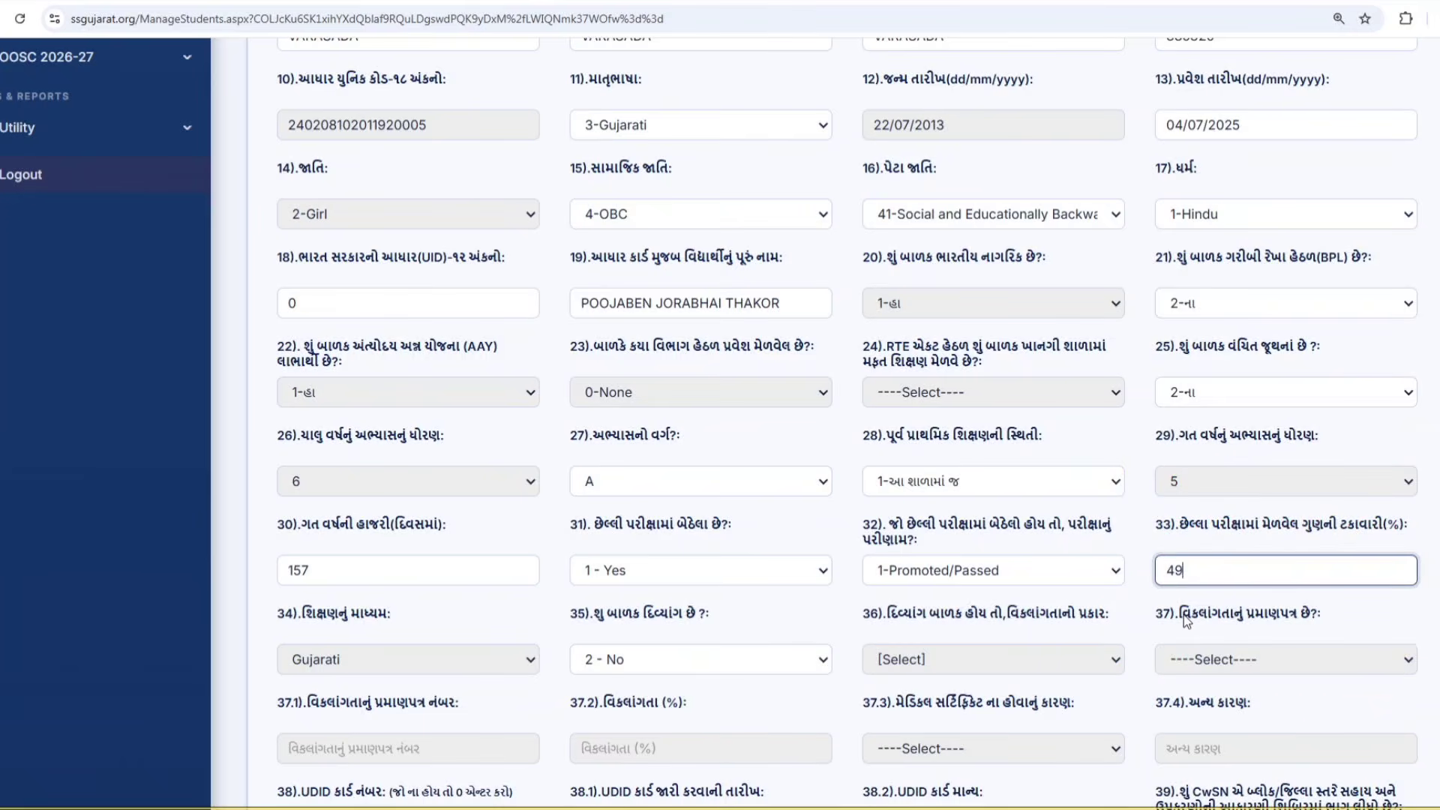
scroll(944, 636, down, 2)
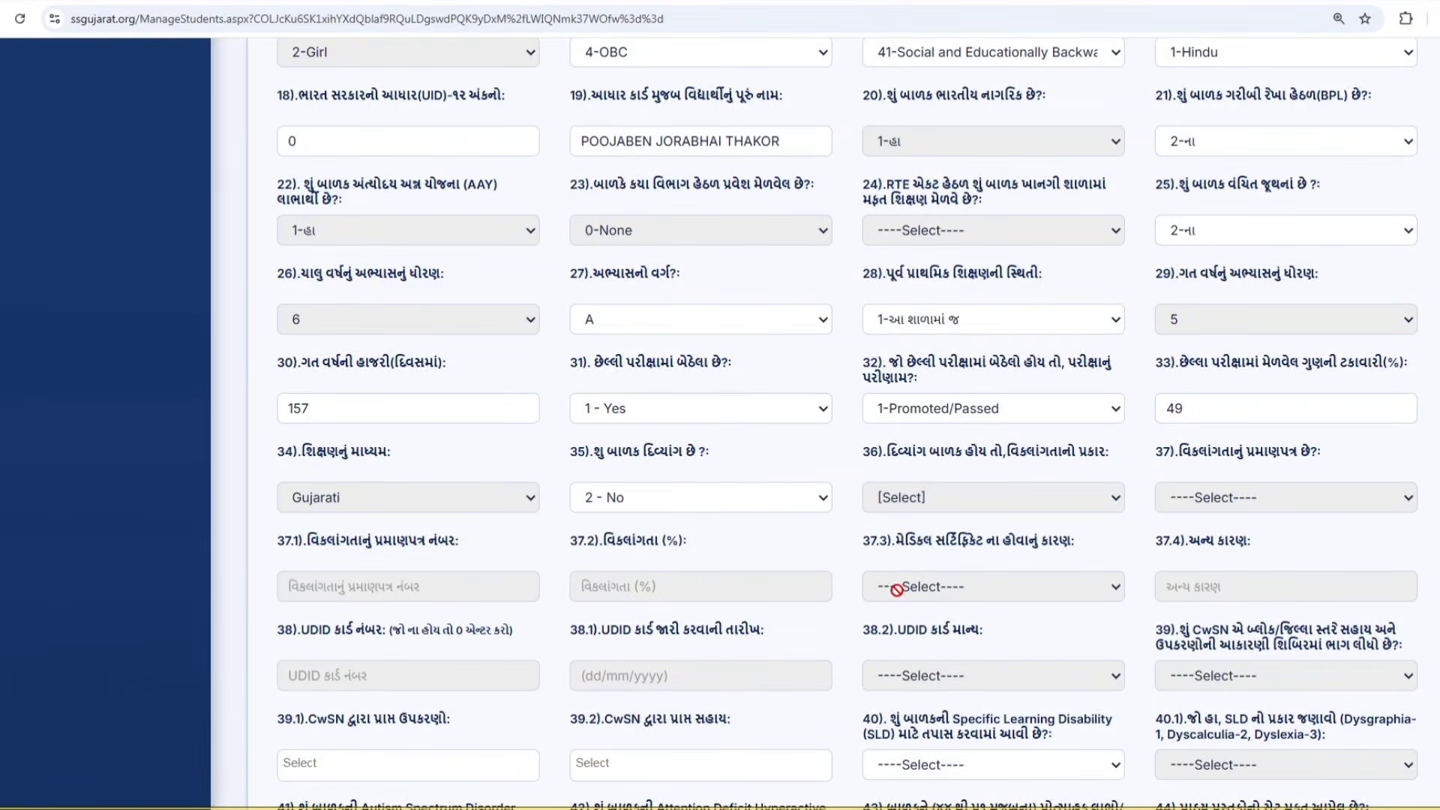
scroll(594, 621, down, 1)
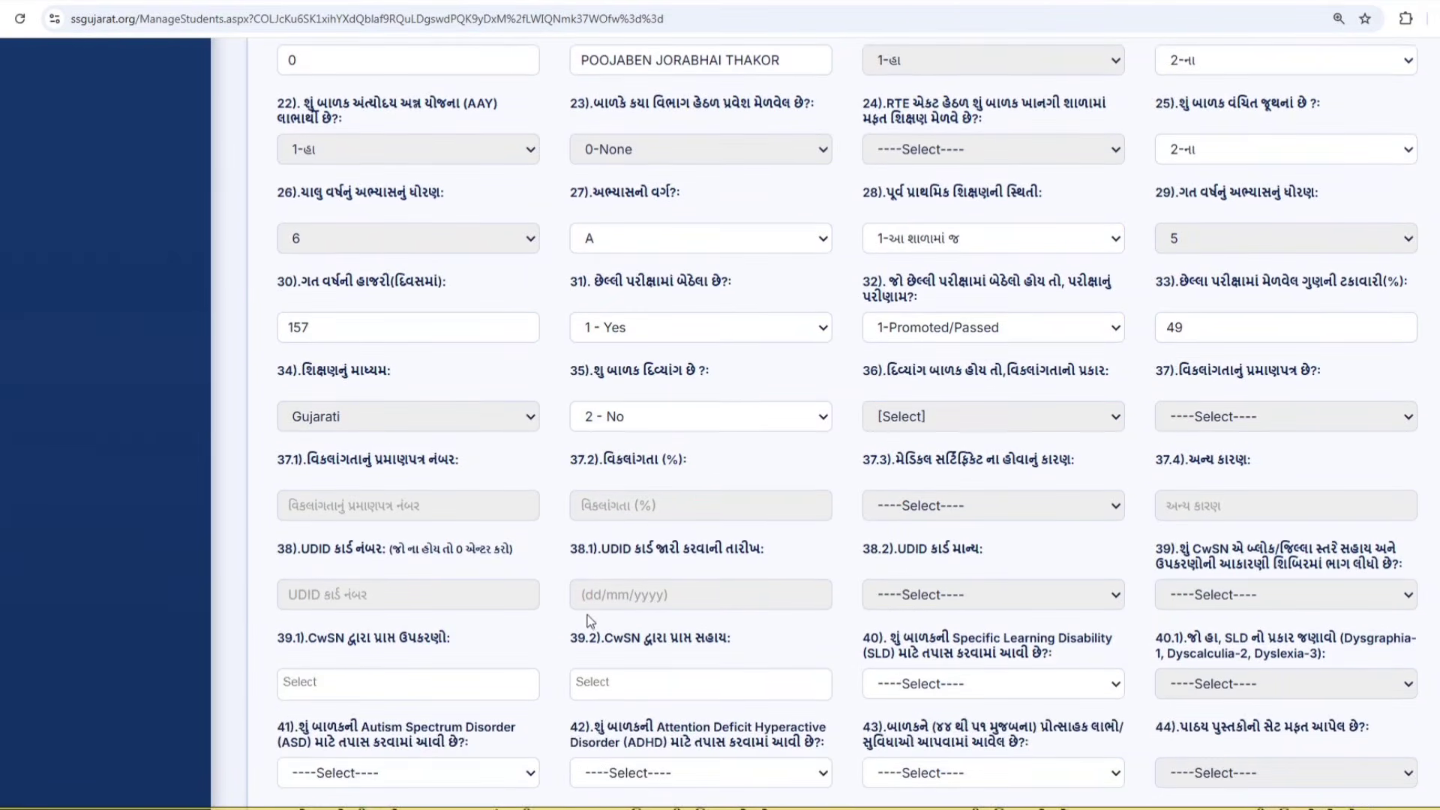
click(341, 683)
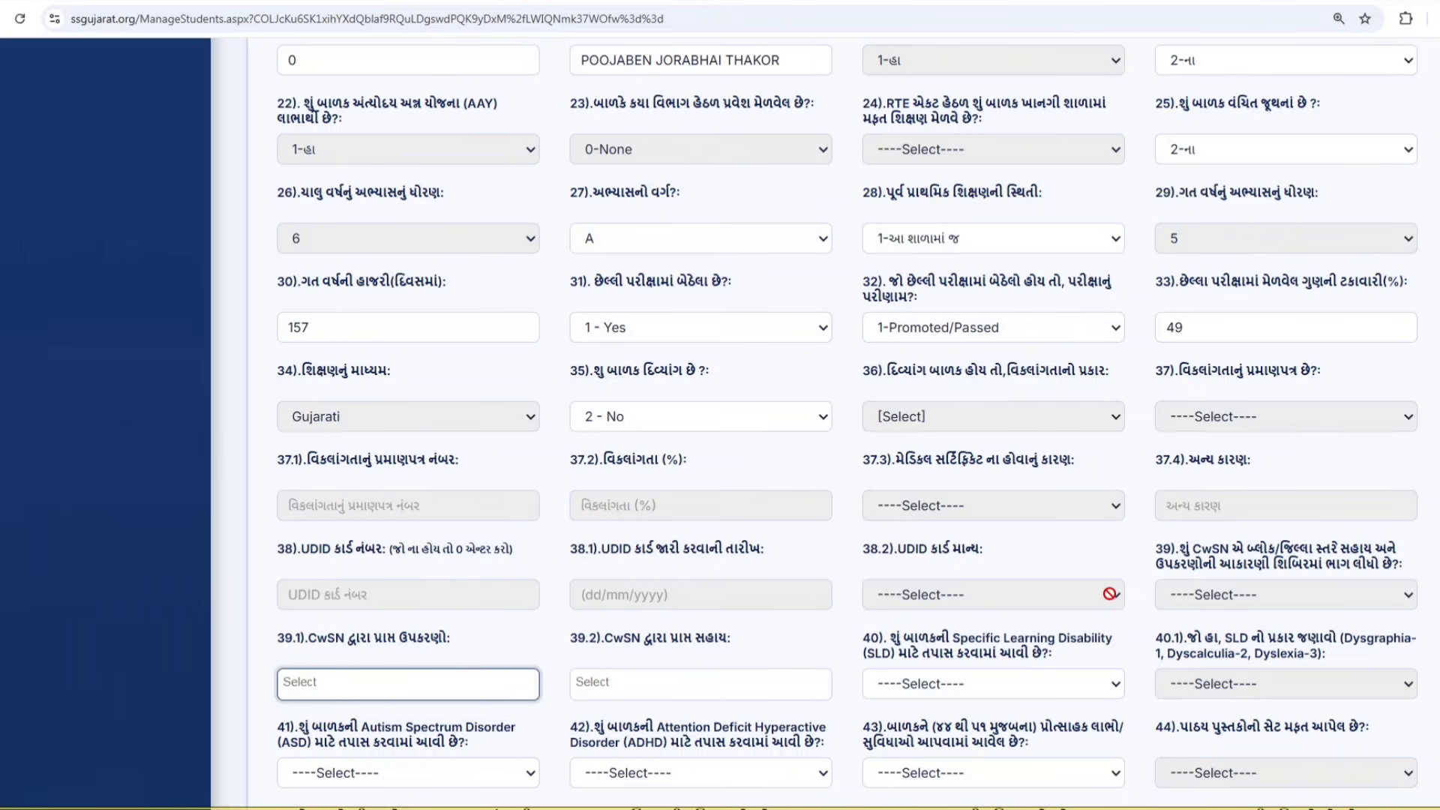
click(929, 592)
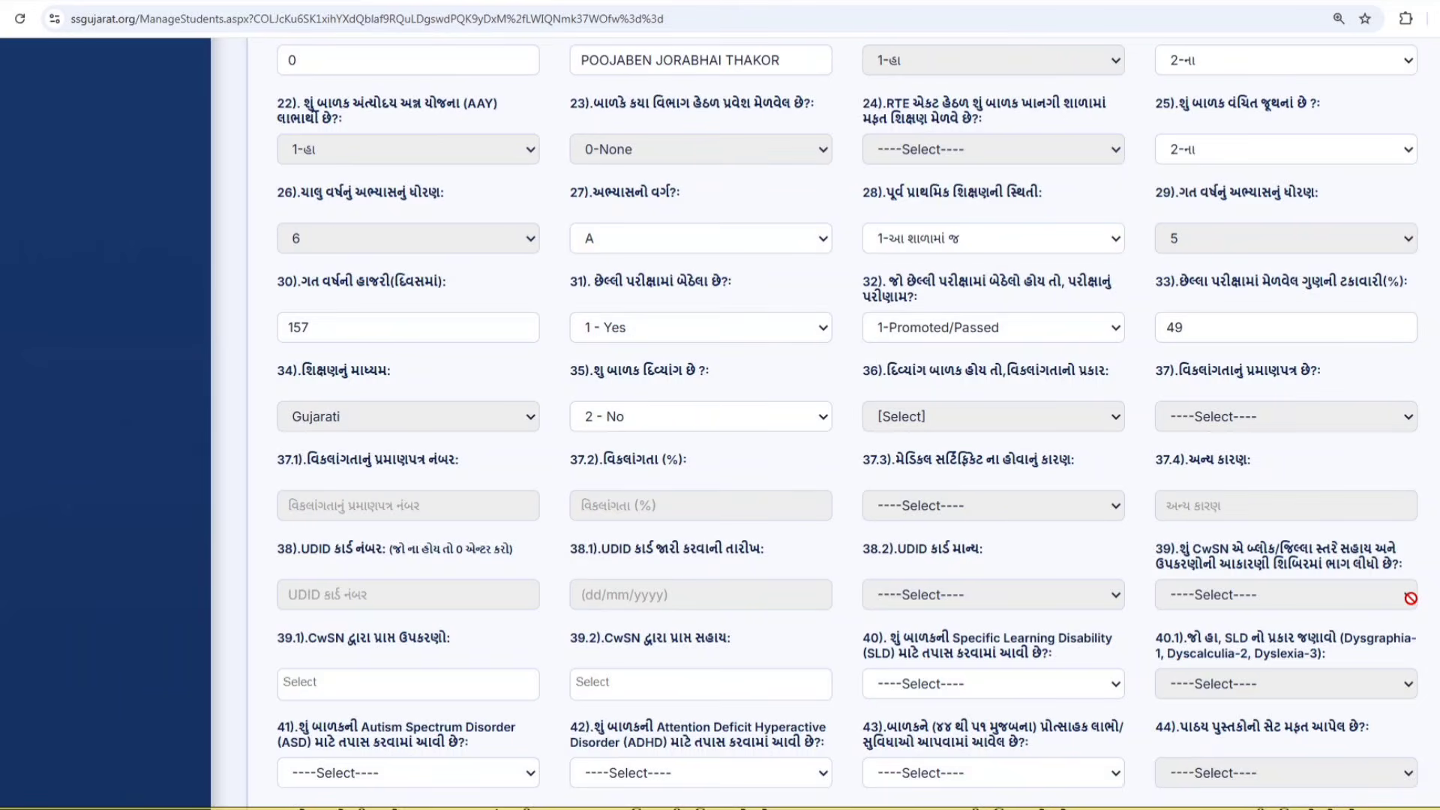
click(702, 686)
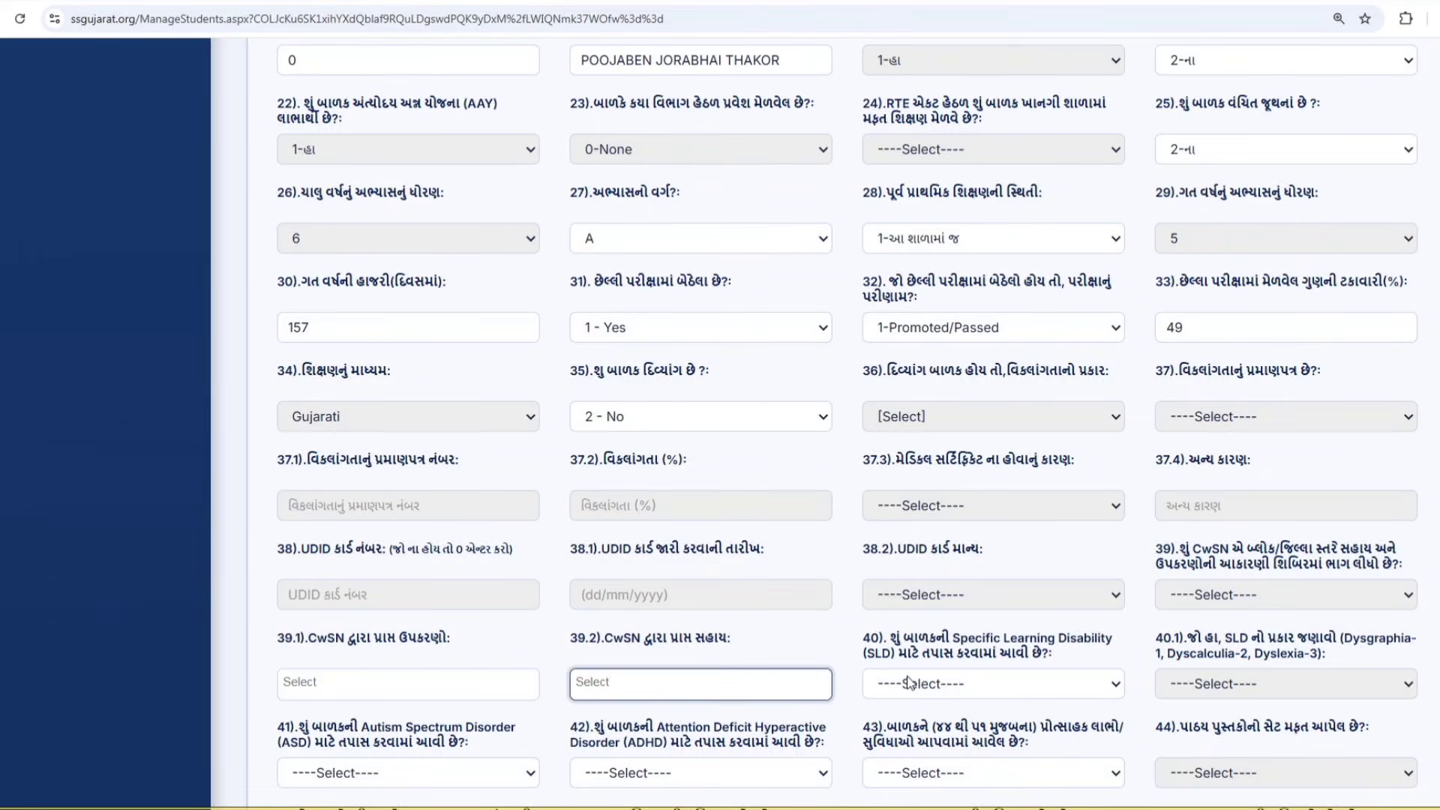
click(930, 685)
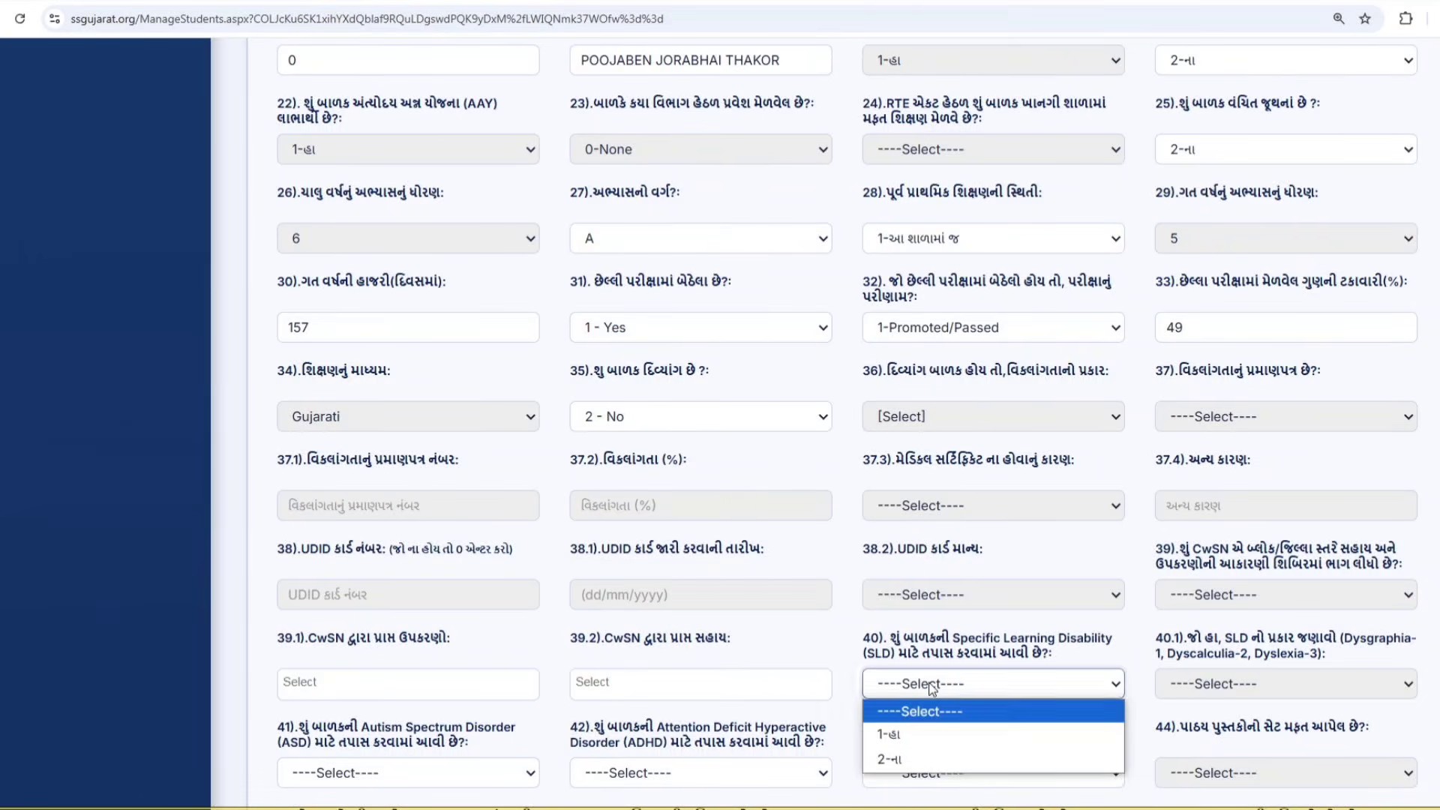
click(915, 756)
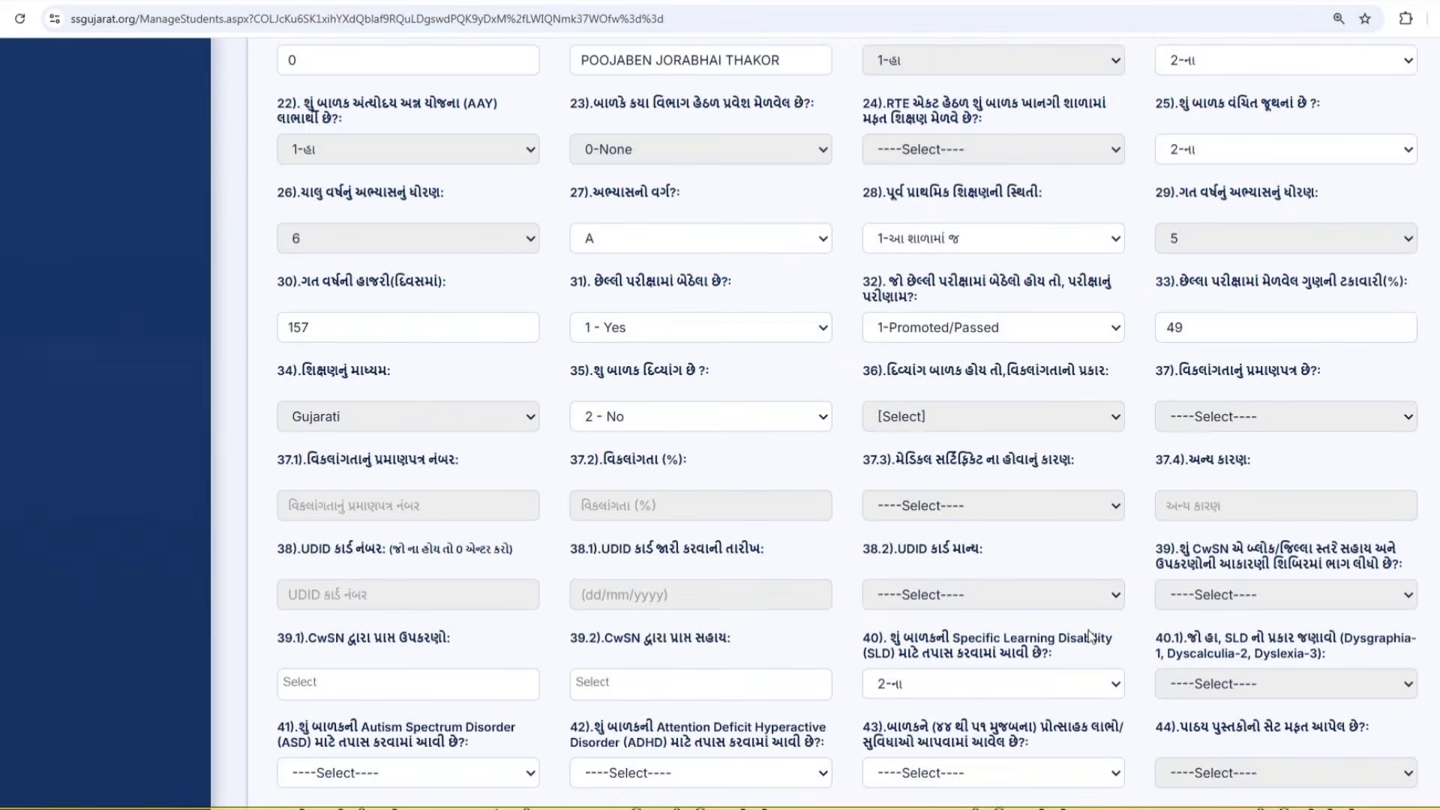
Answer 2-ના to both the Autism Spectrum Disorder screening in field 41 and the ADHD screening in field 42.
scroll(1061, 645, down, 3)
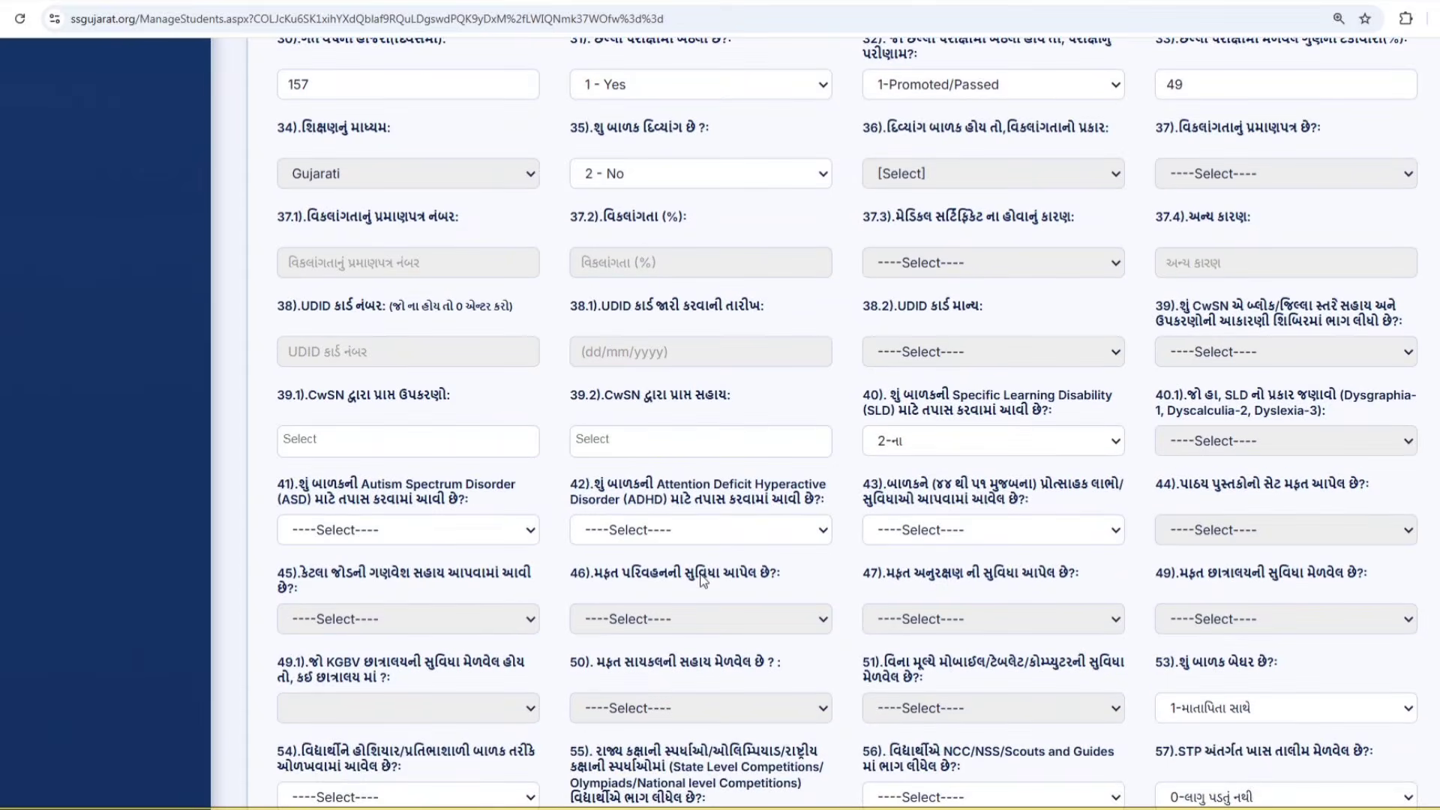
click(381, 528)
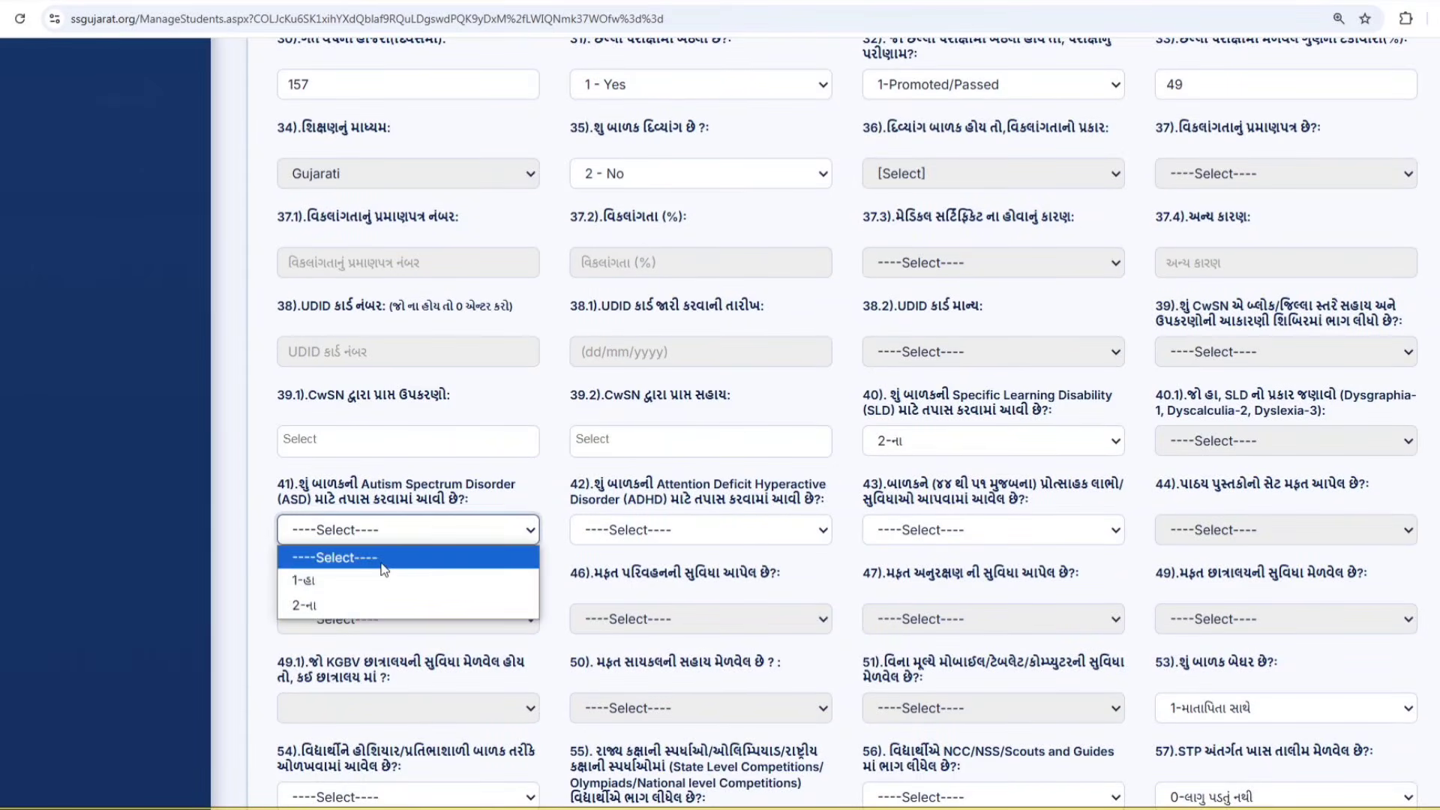
click(371, 600)
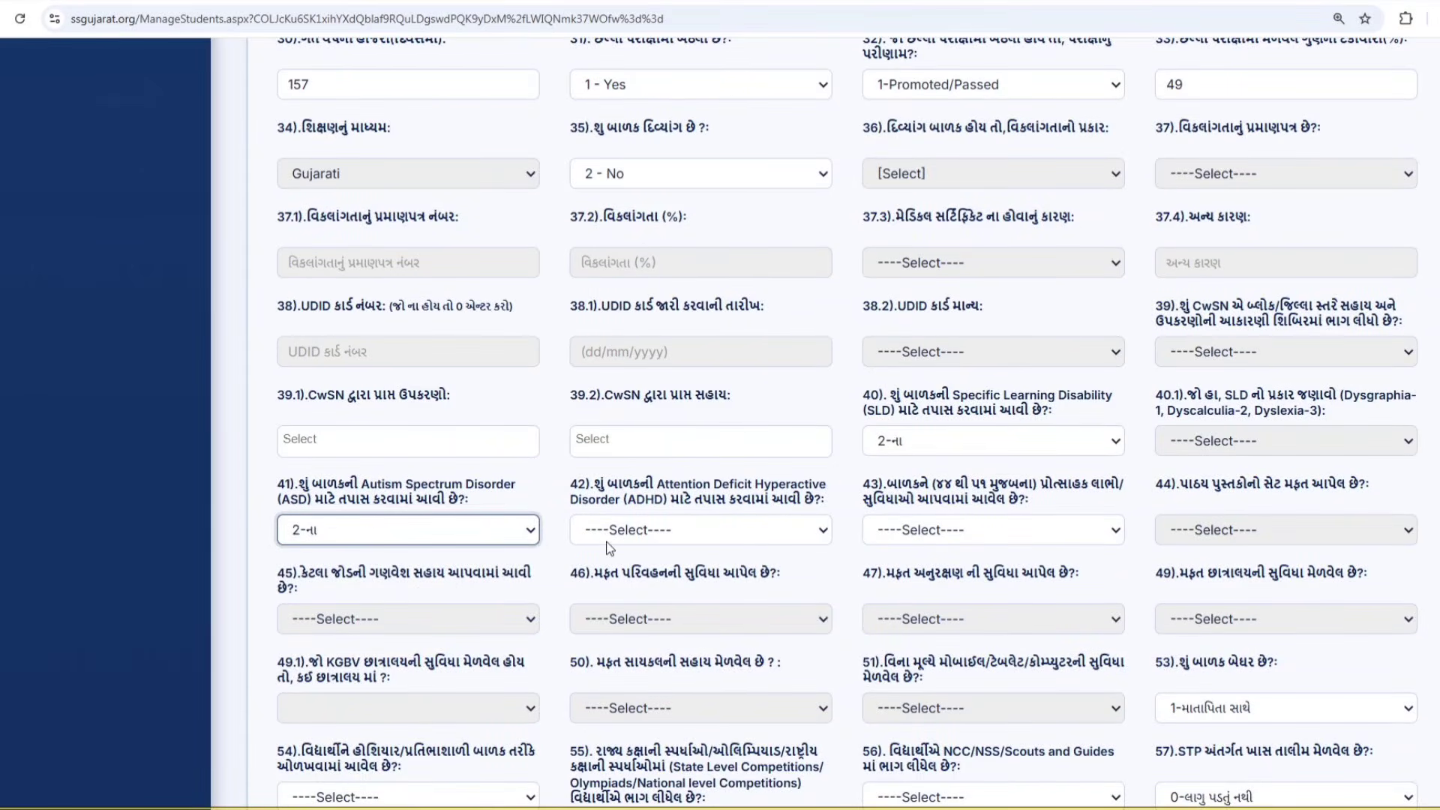
click(650, 534)
click(633, 597)
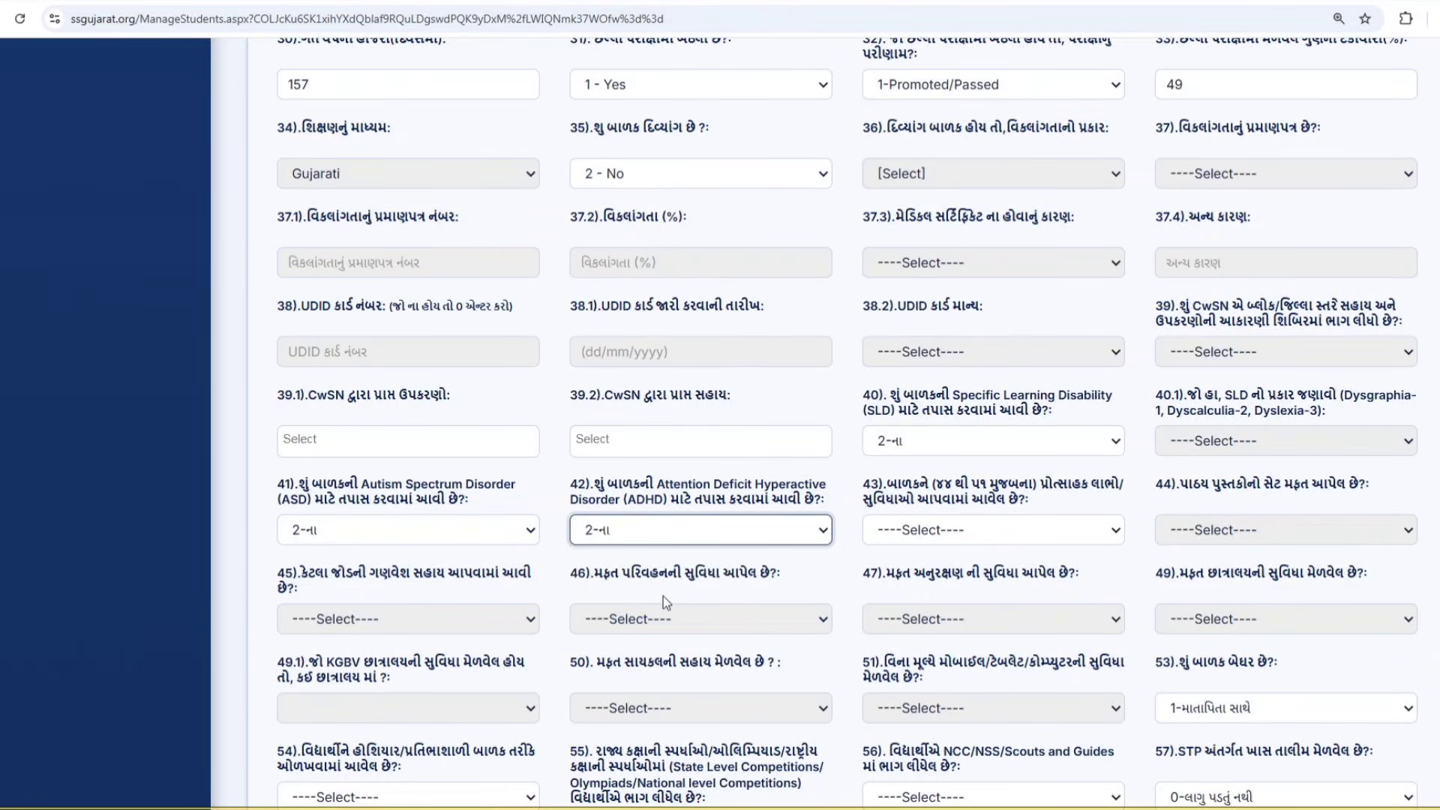
Answer 1-હા in field 43 for incentive benefits given and 1-હા in field 44 for the free textbook set.
click(975, 531)
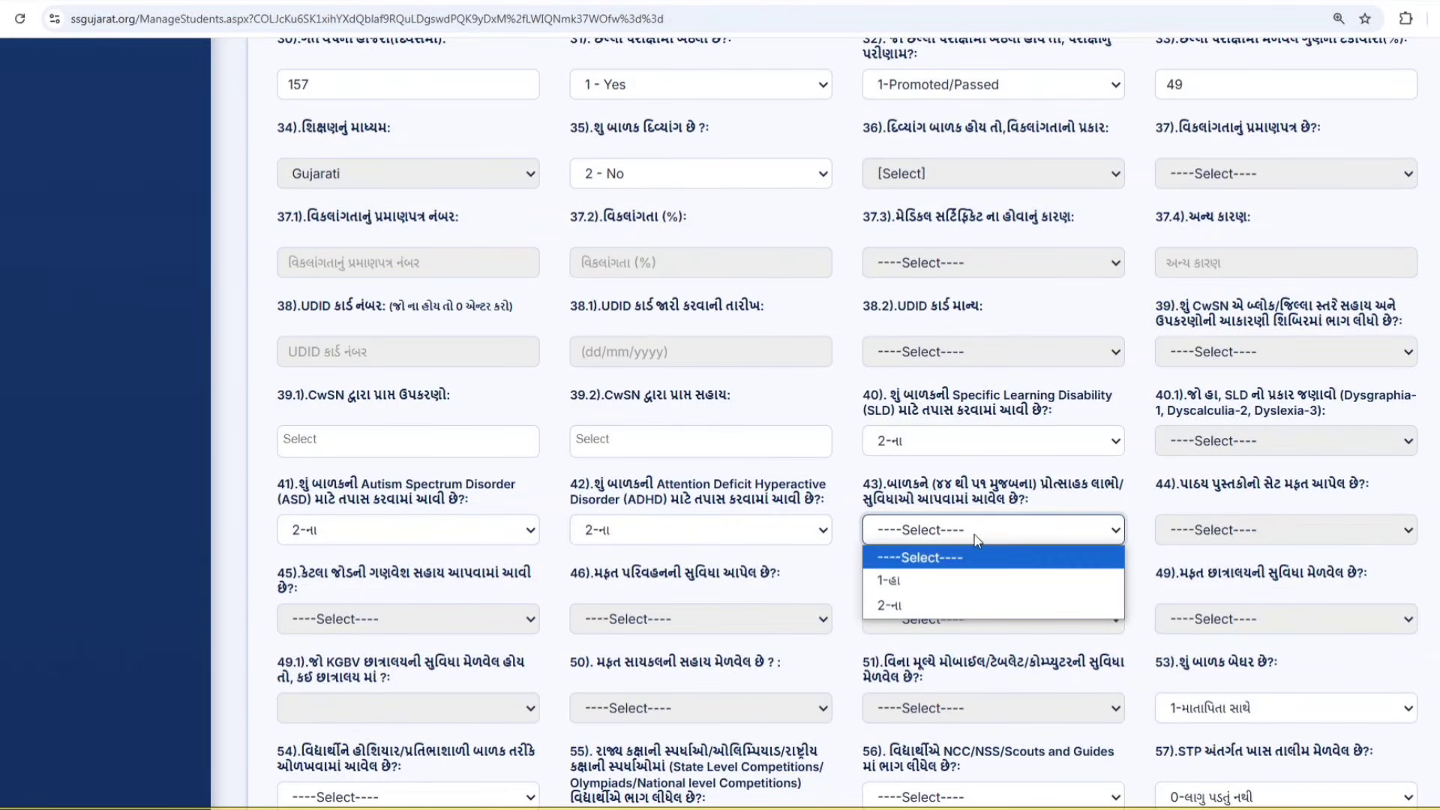
click(953, 579)
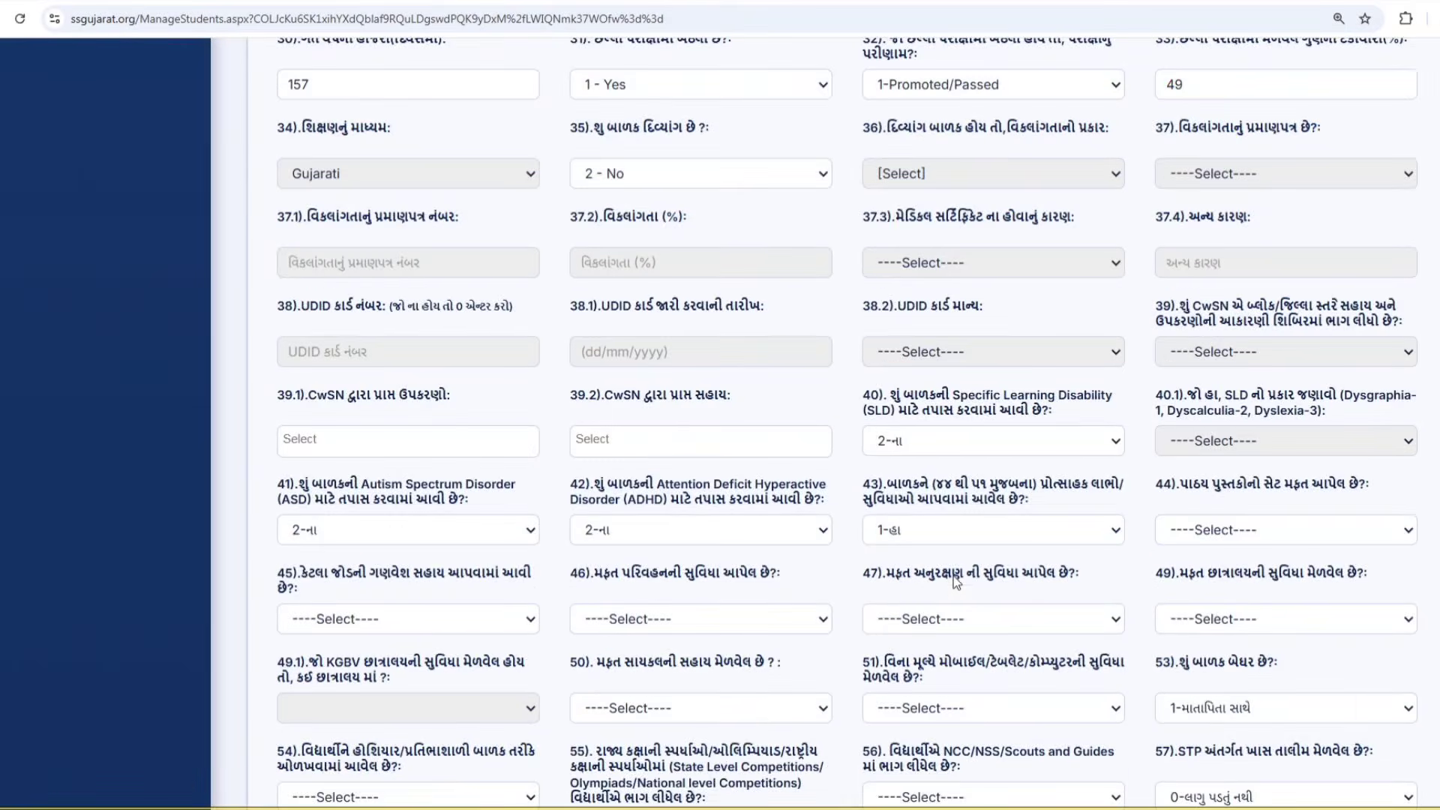
click(1230, 535)
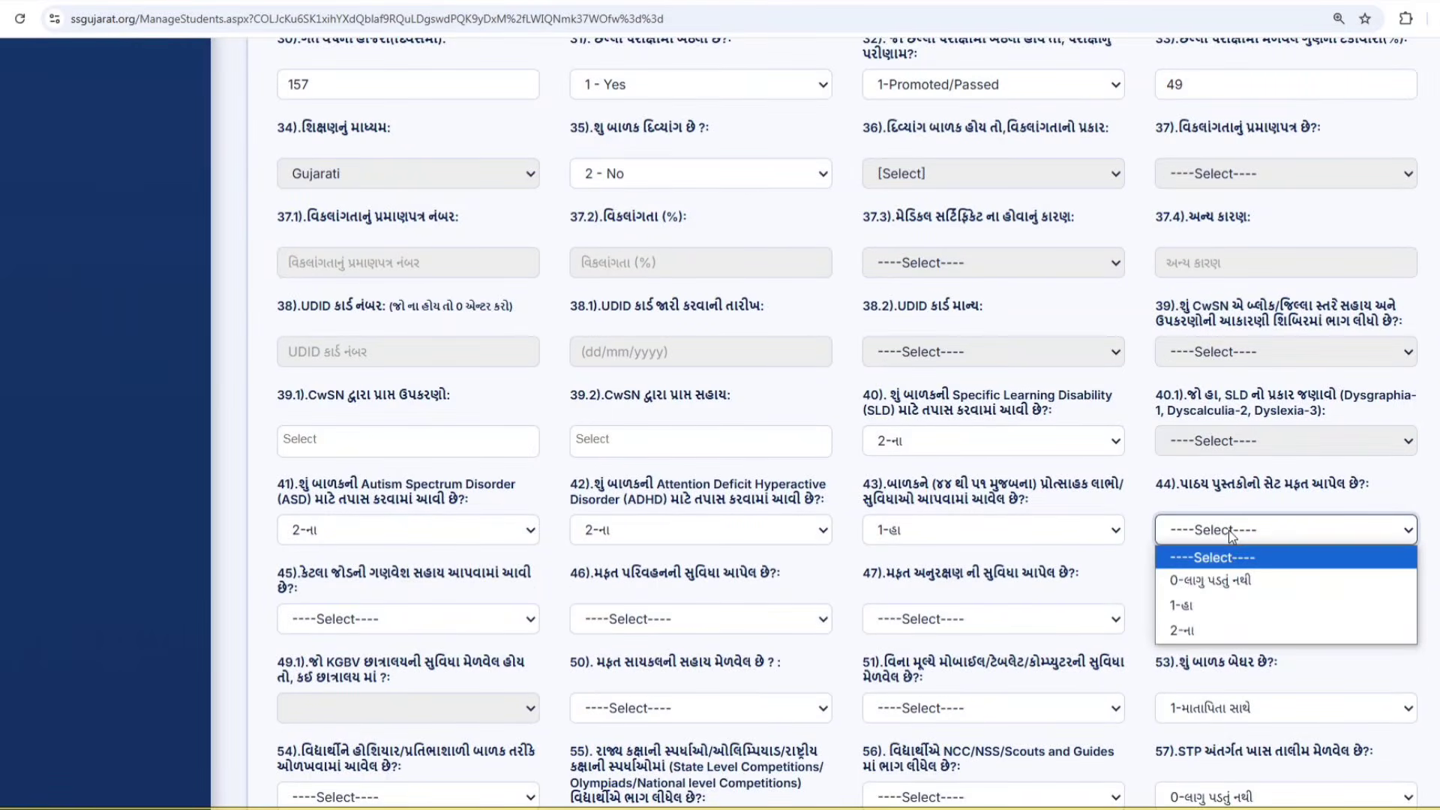
click(1198, 614)
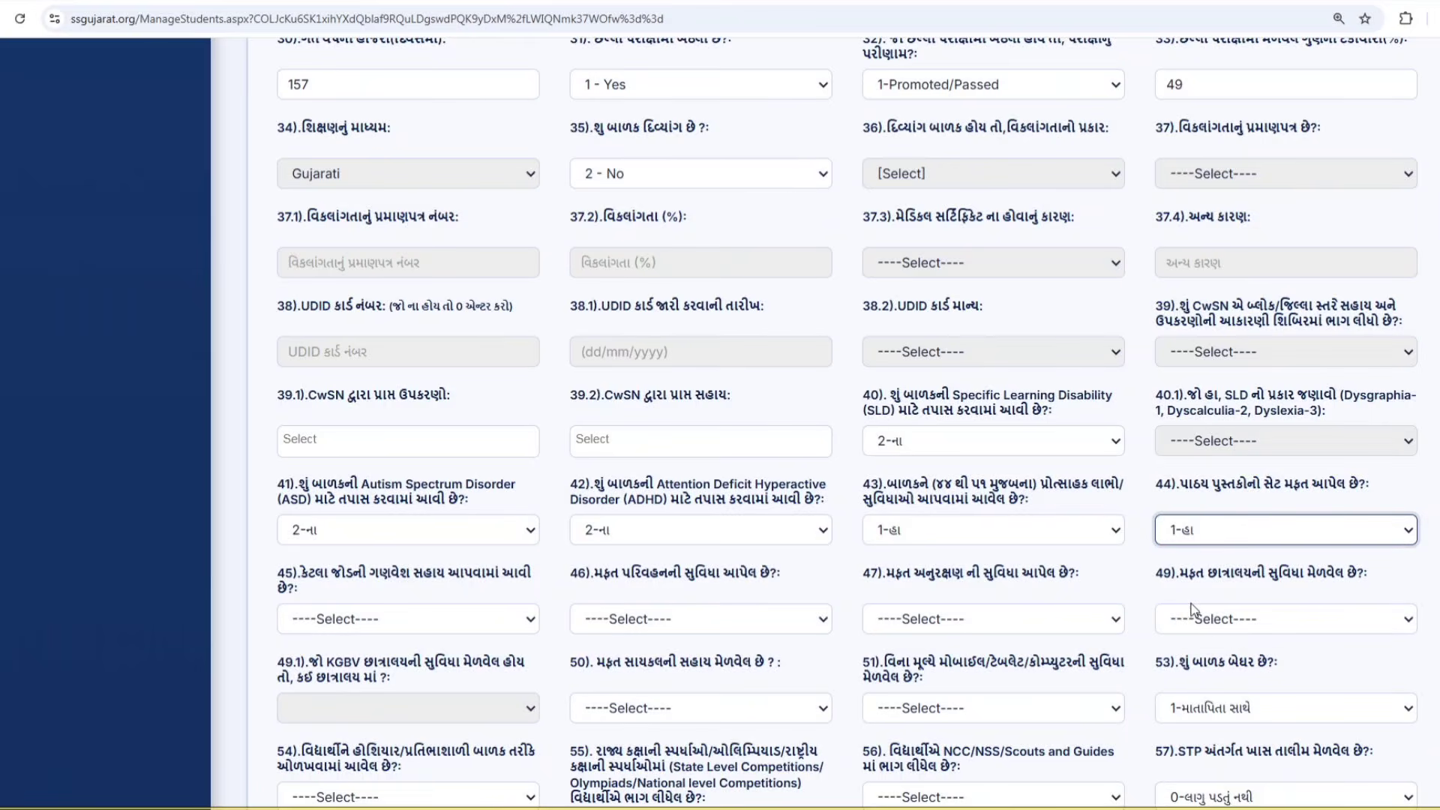
Set the uniform pairs in field 45 to 2 - ૨ જોડ and free transport in field 46 to 0 - લાગુ પડતું નથી.
click(438, 628)
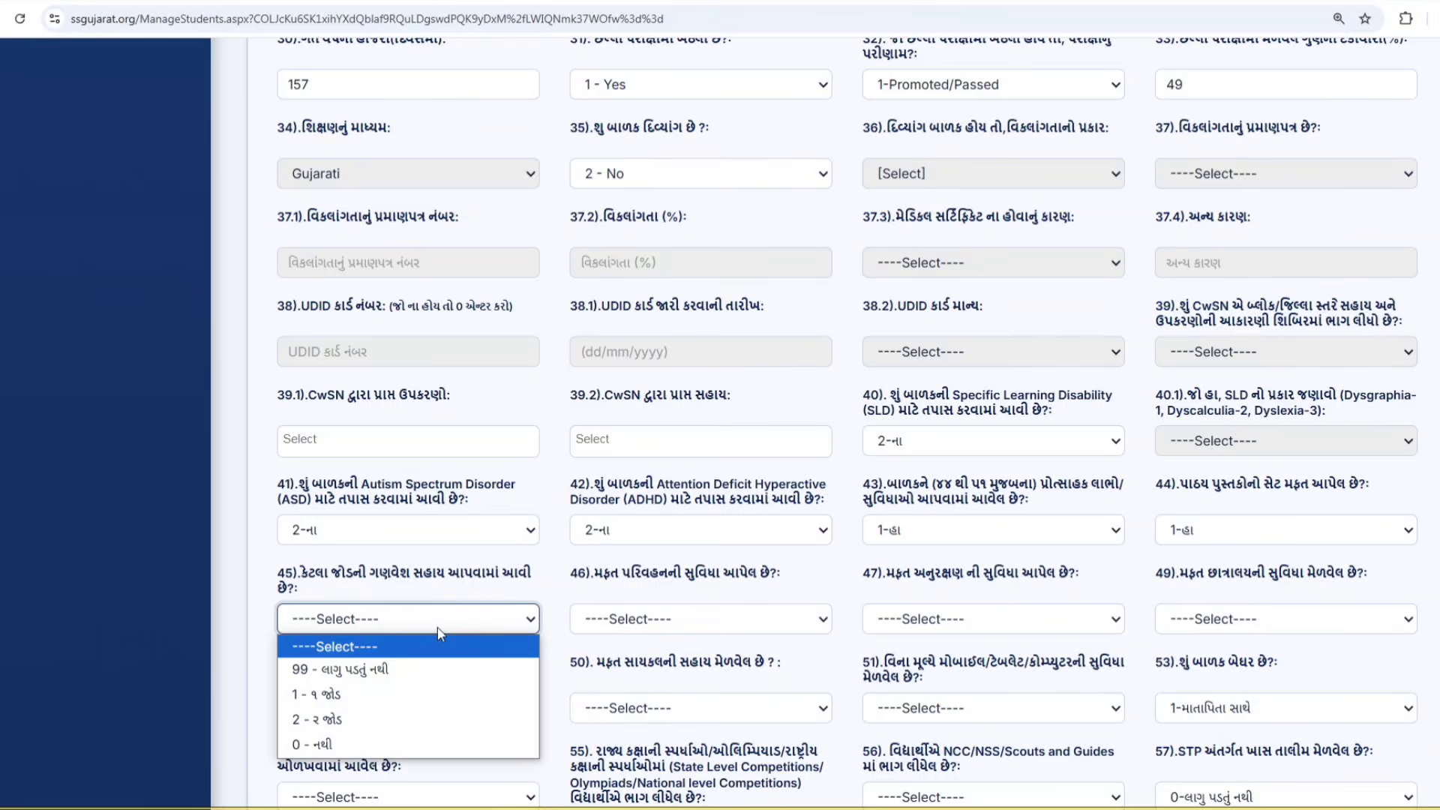
click(330, 720)
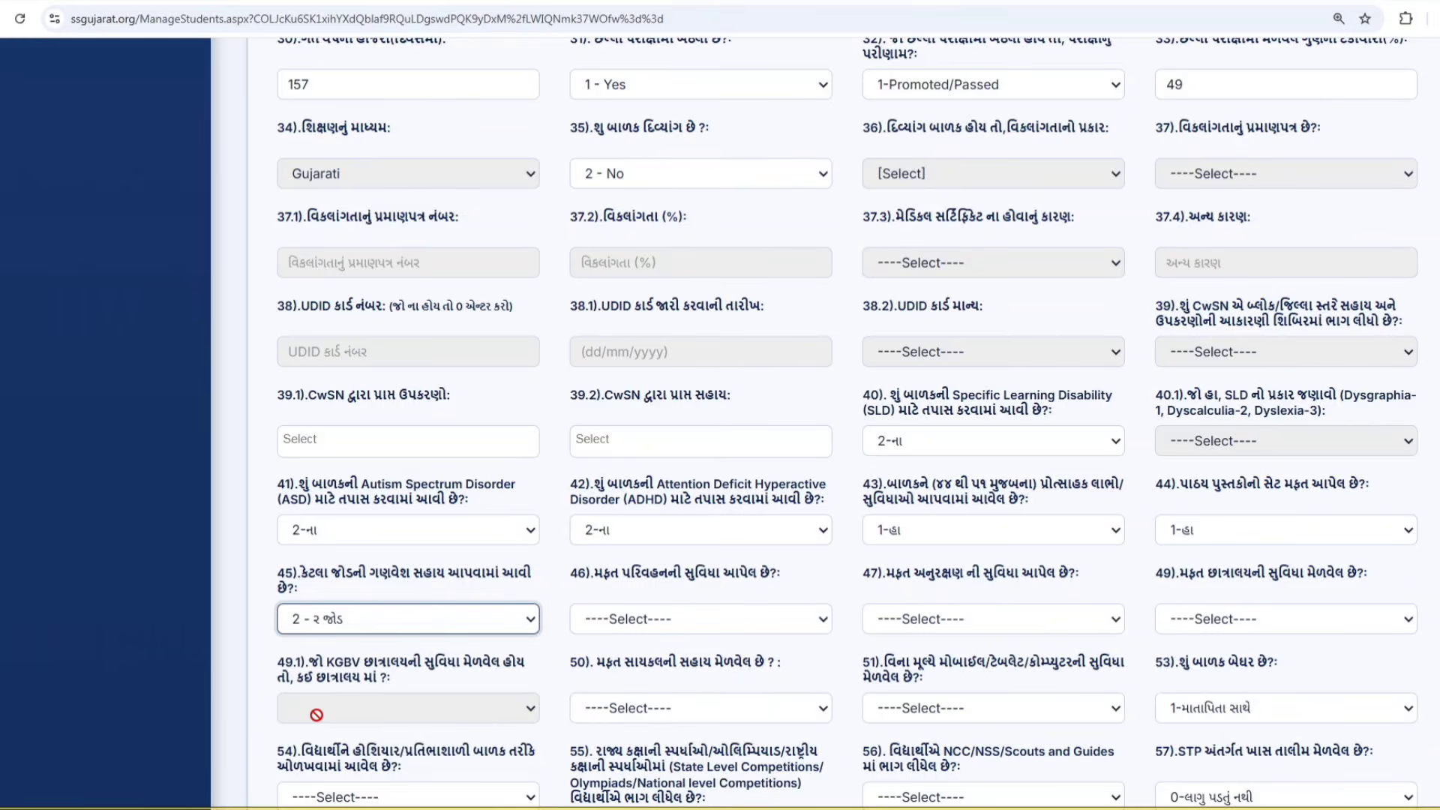
click(617, 622)
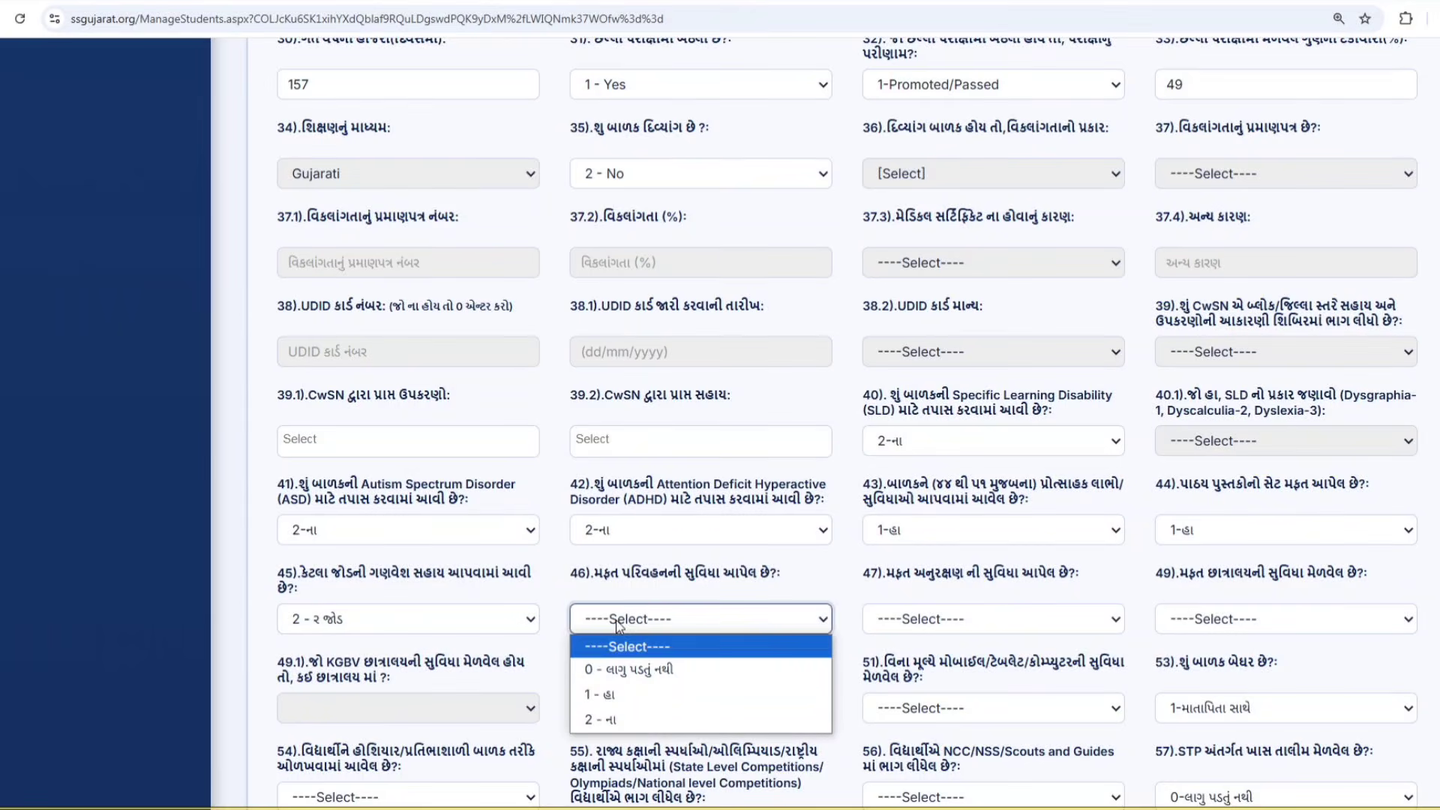
click(625, 670)
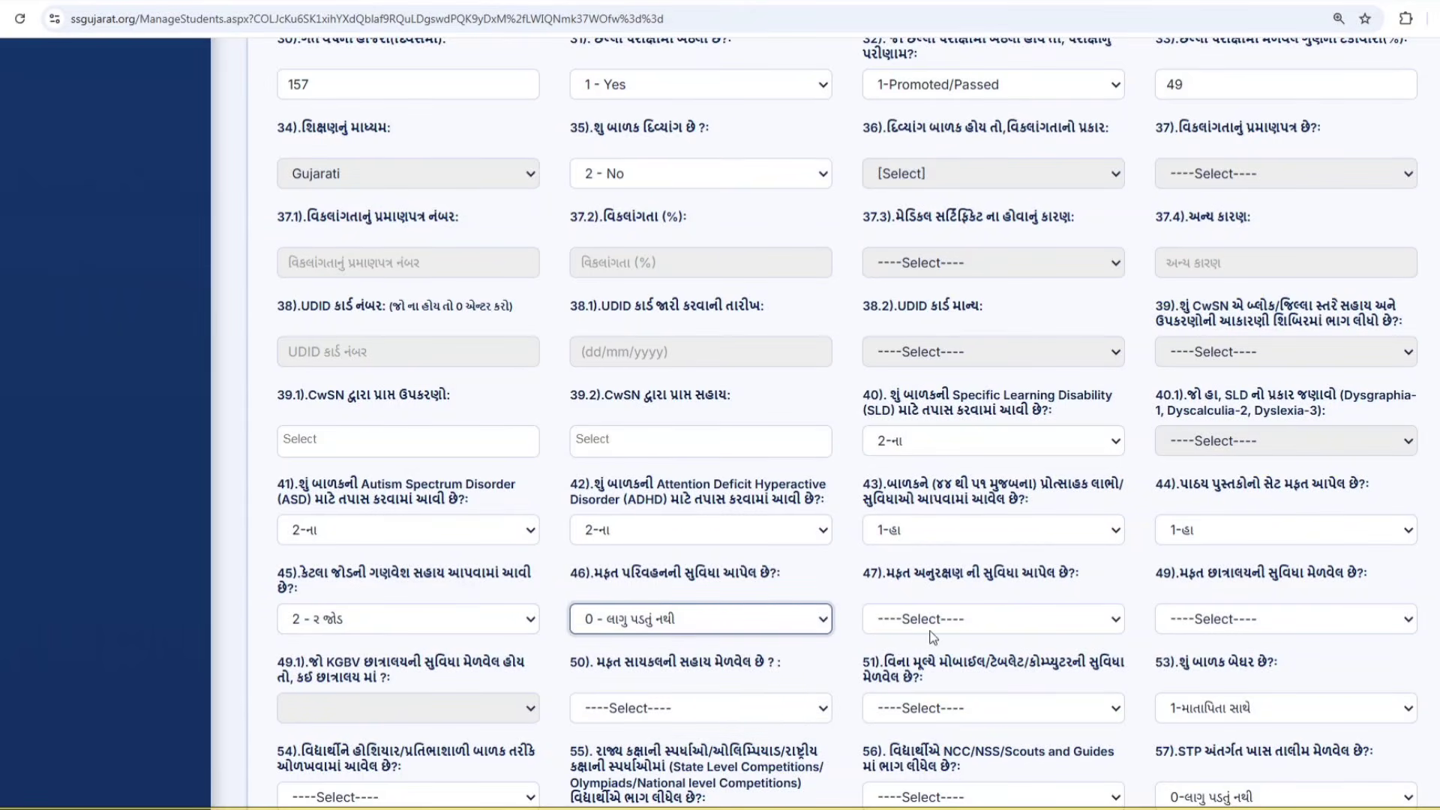
Set field 47 (મફત અનુરક્ષણ) to 1 - હા and the free hostel facility in field 49 to 0-Not applicable.
click(952, 622)
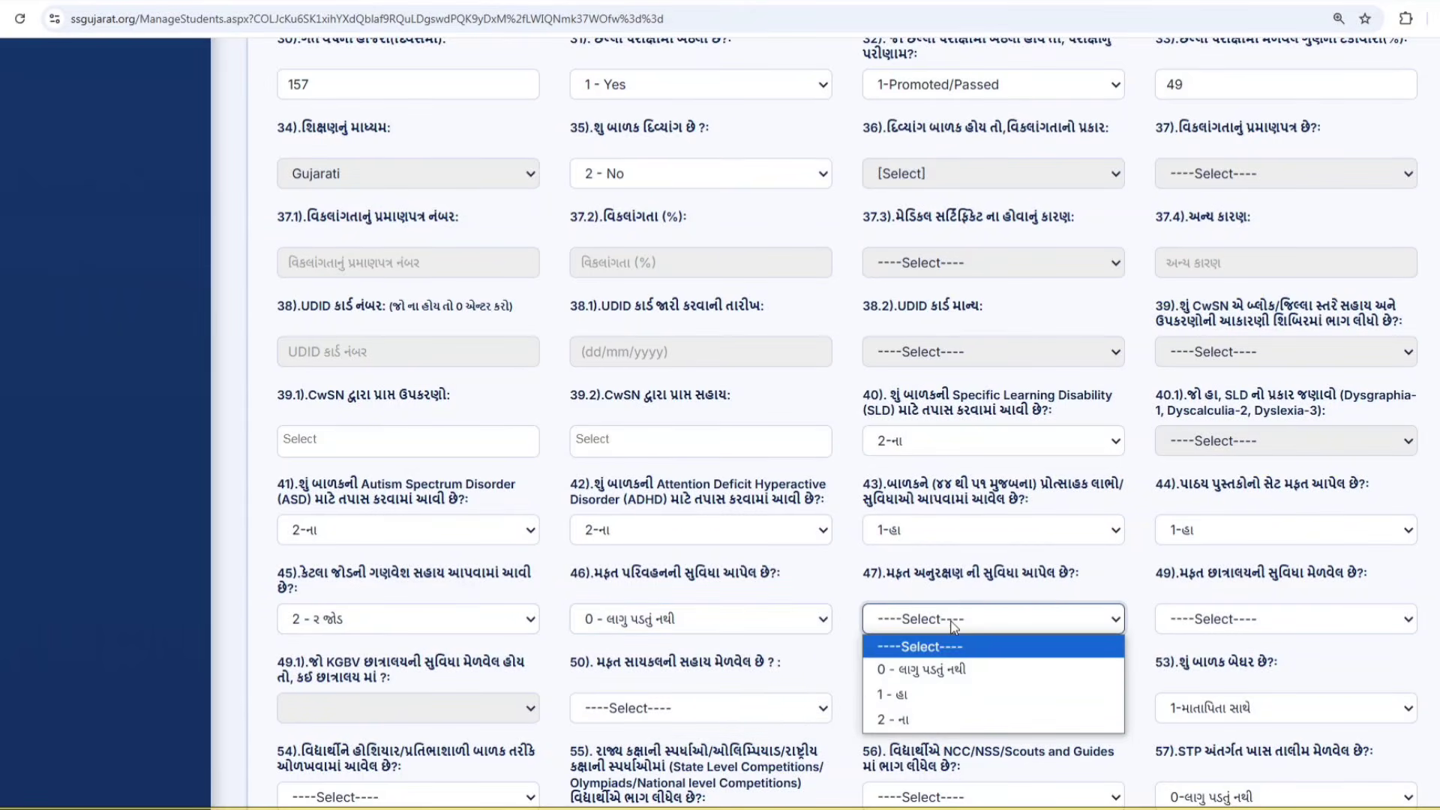
click(933, 690)
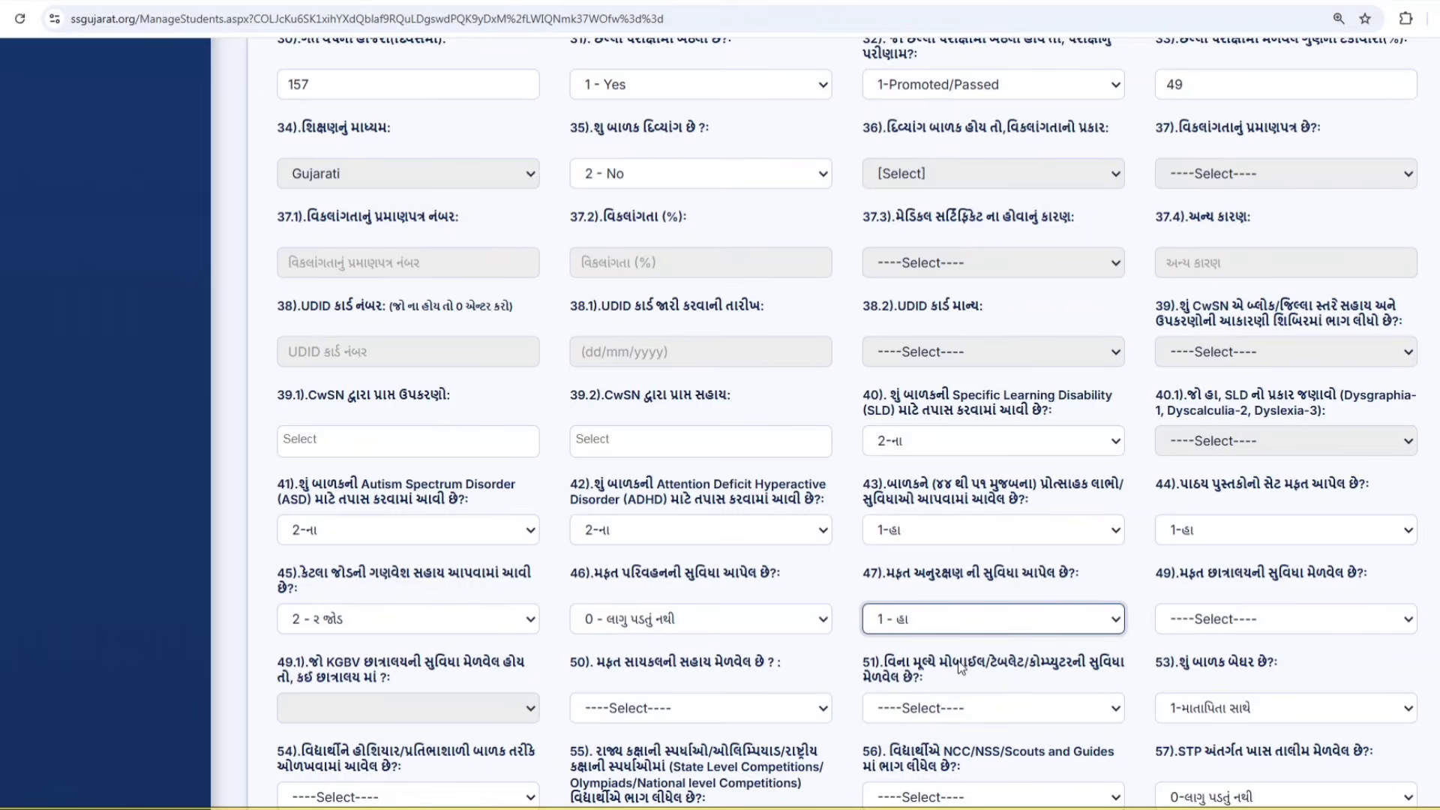
click(1232, 627)
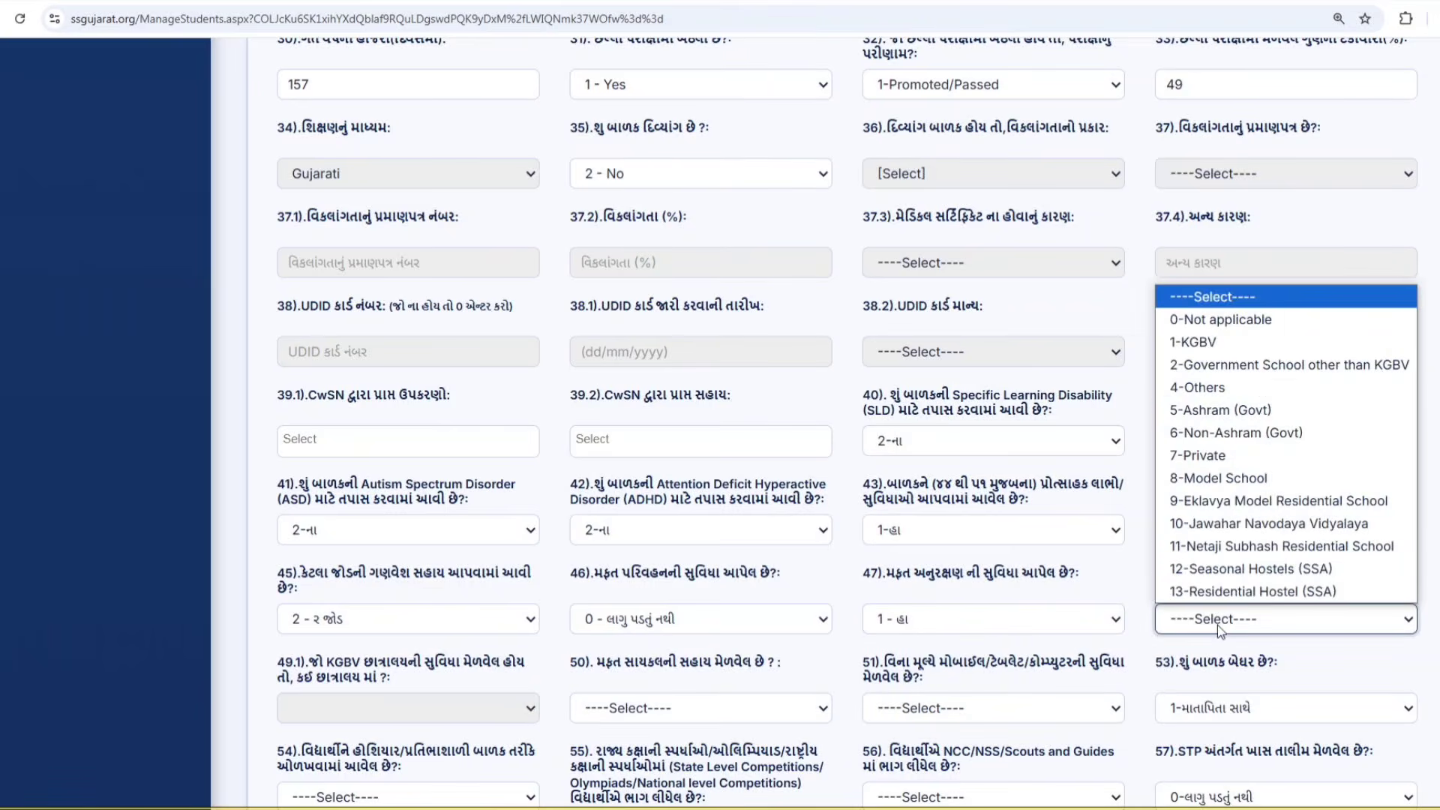
click(1238, 319)
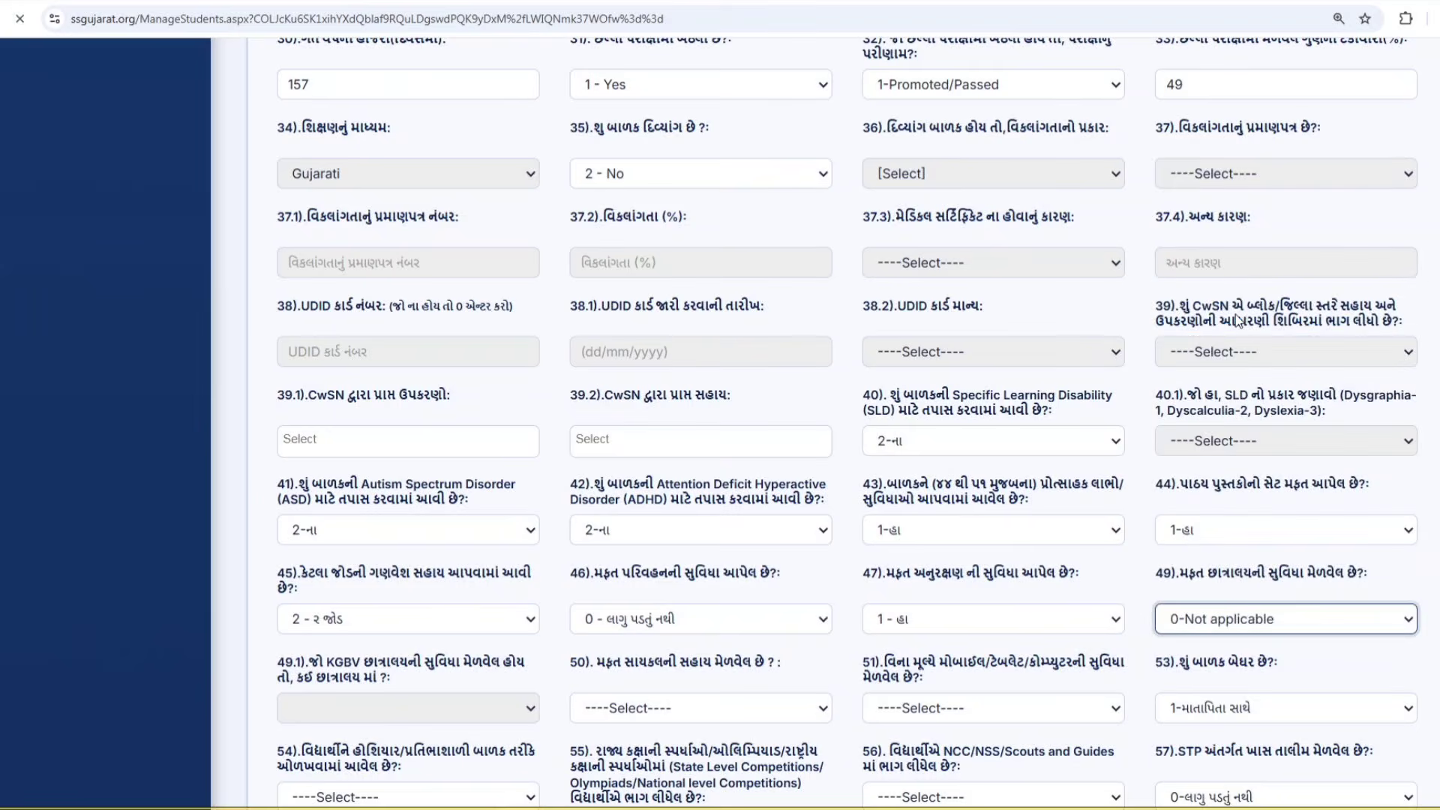
Set free bicycle aid in field 50 to 0 - લાગુ પડતું નથી and free mobile/tablet/computer in field 51 to 2-ના.
click(596, 709)
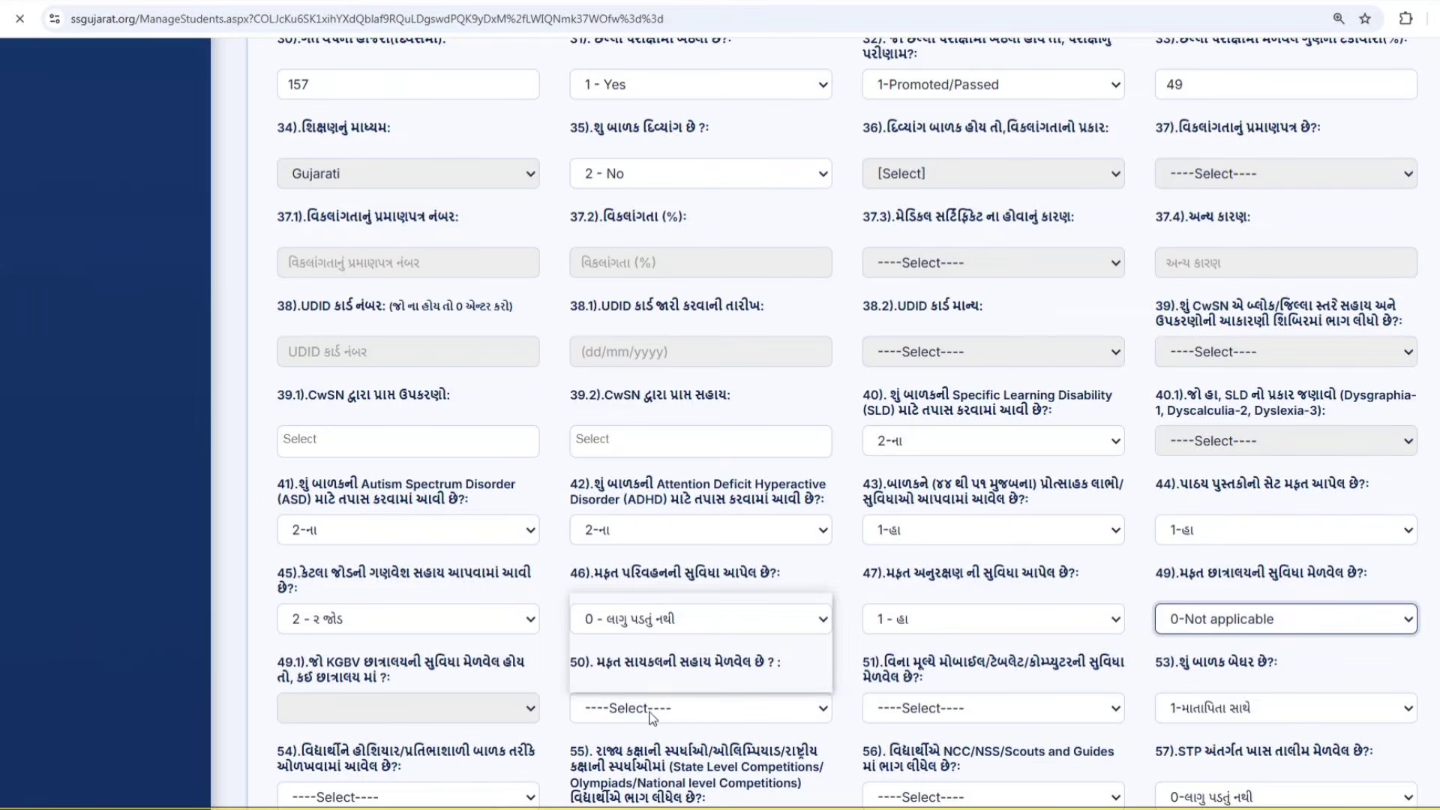
click(660, 638)
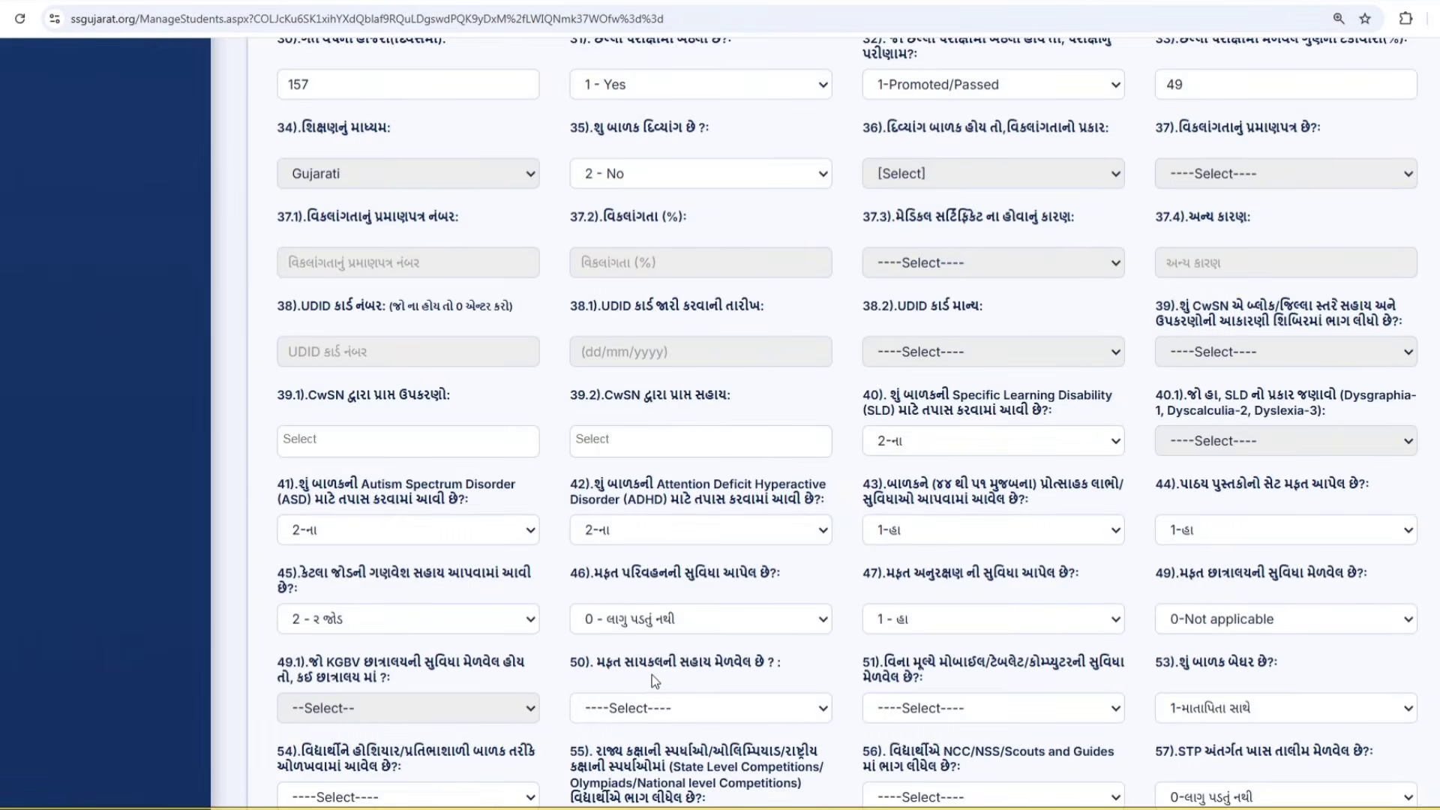
click(670, 711)
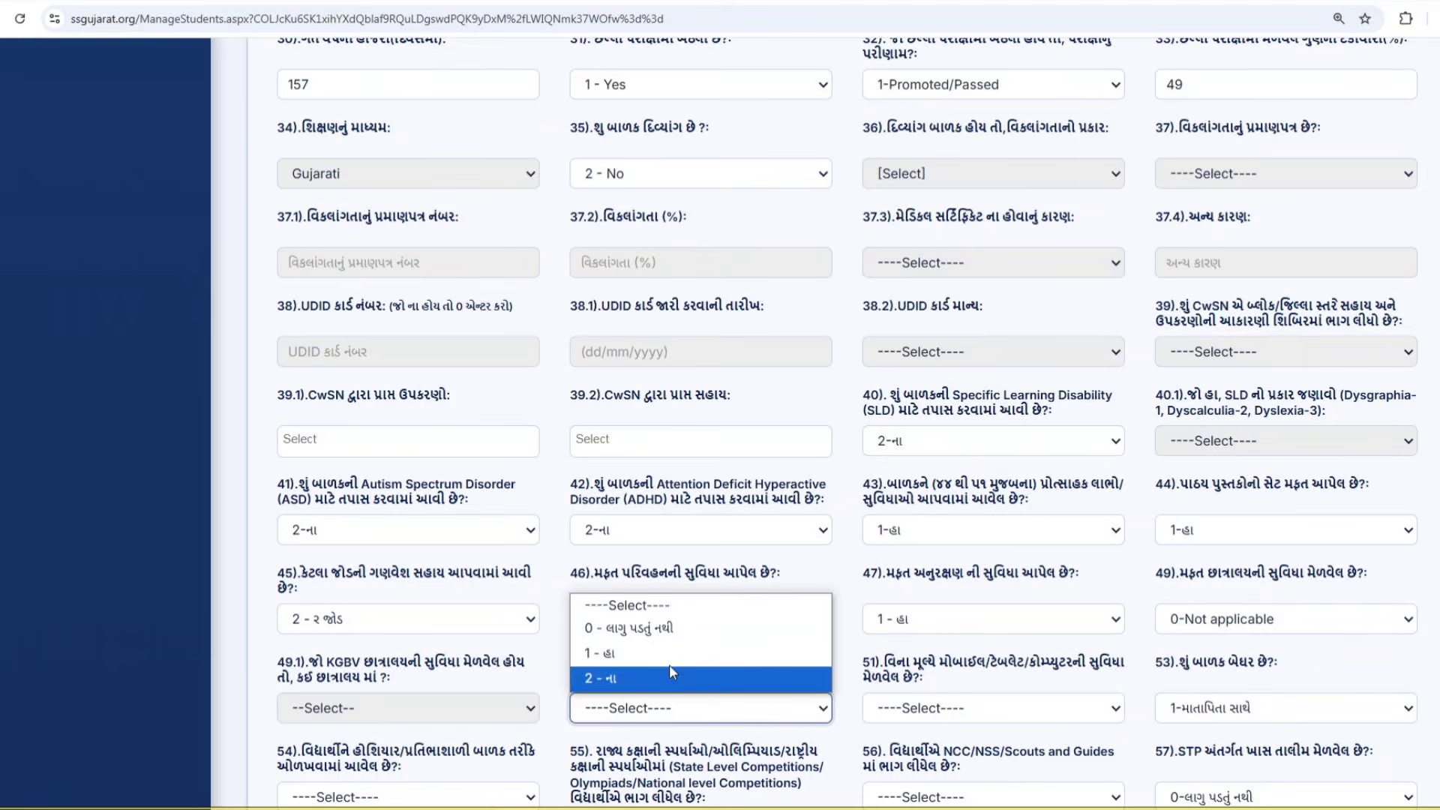
click(681, 636)
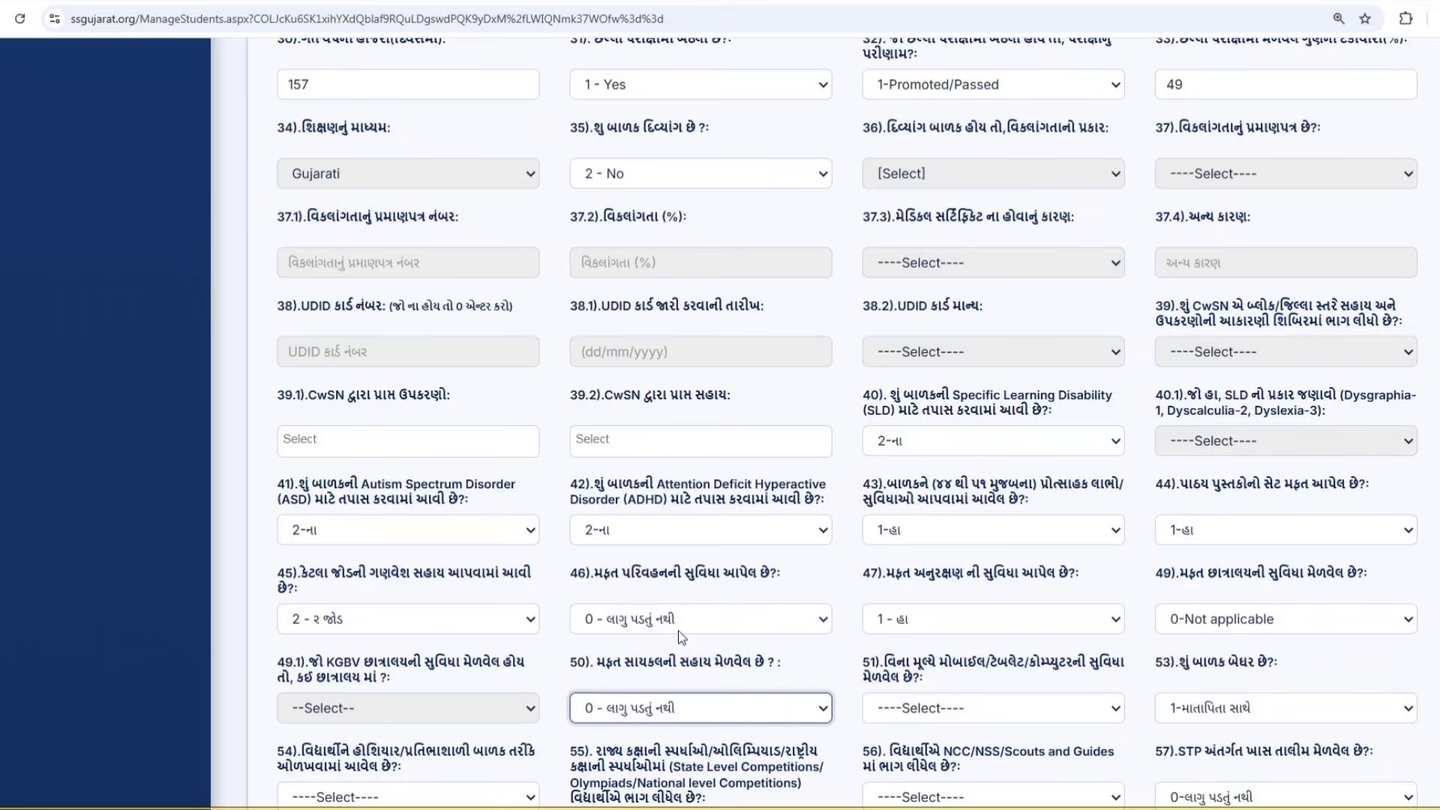
click(915, 717)
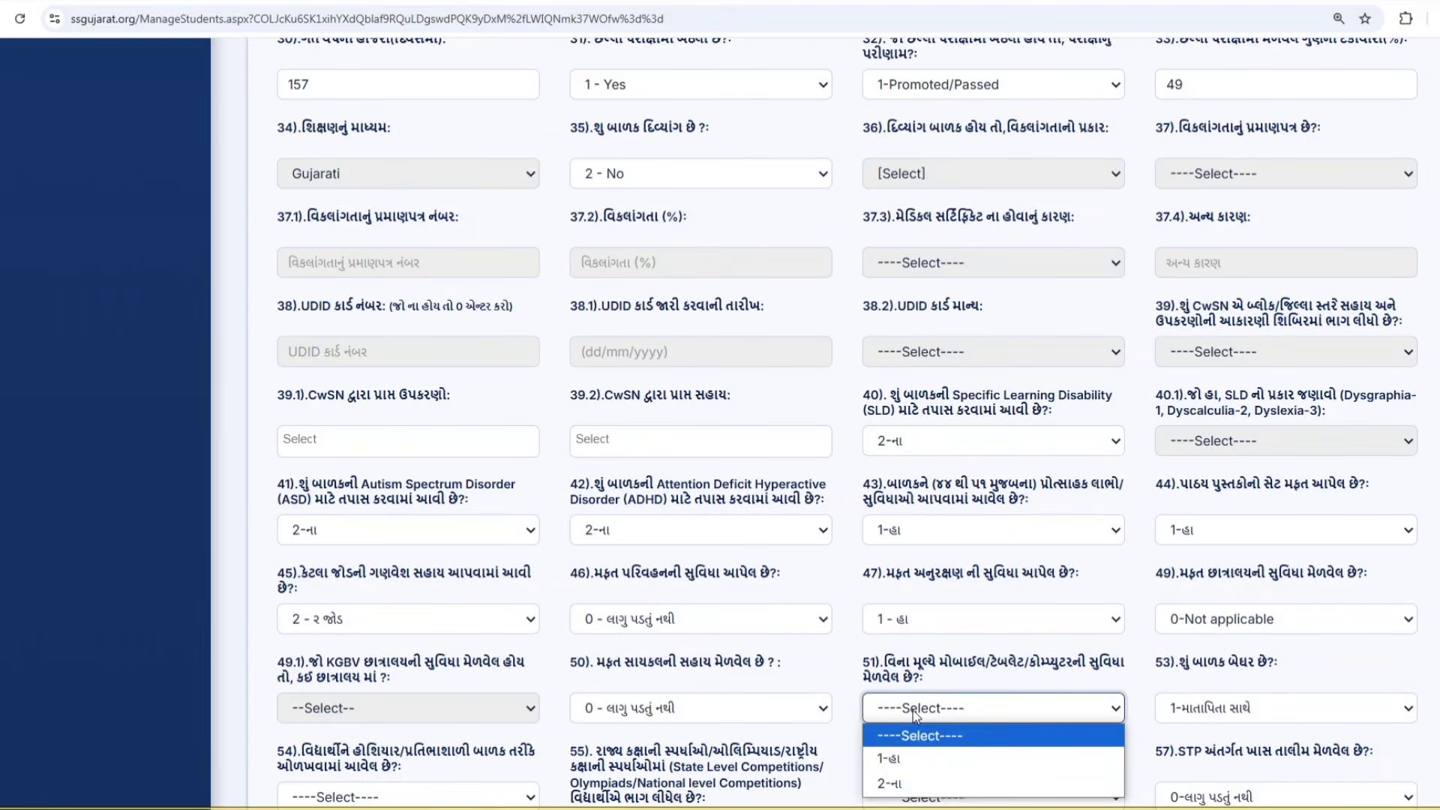
click(914, 776)
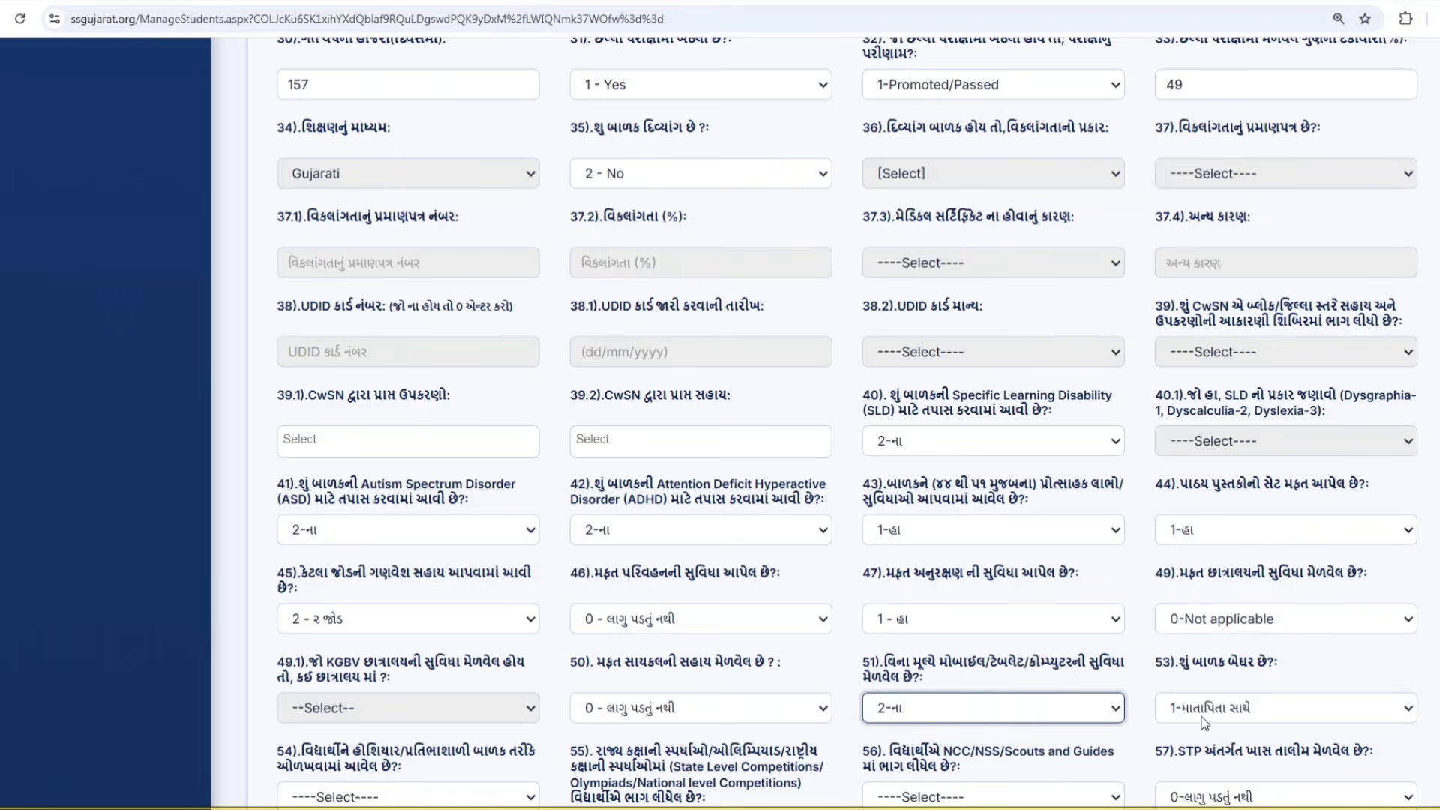
Answer 2-ના in field 54 for whether the student is identified as gifted or talented.
scroll(1022, 647, down, 2)
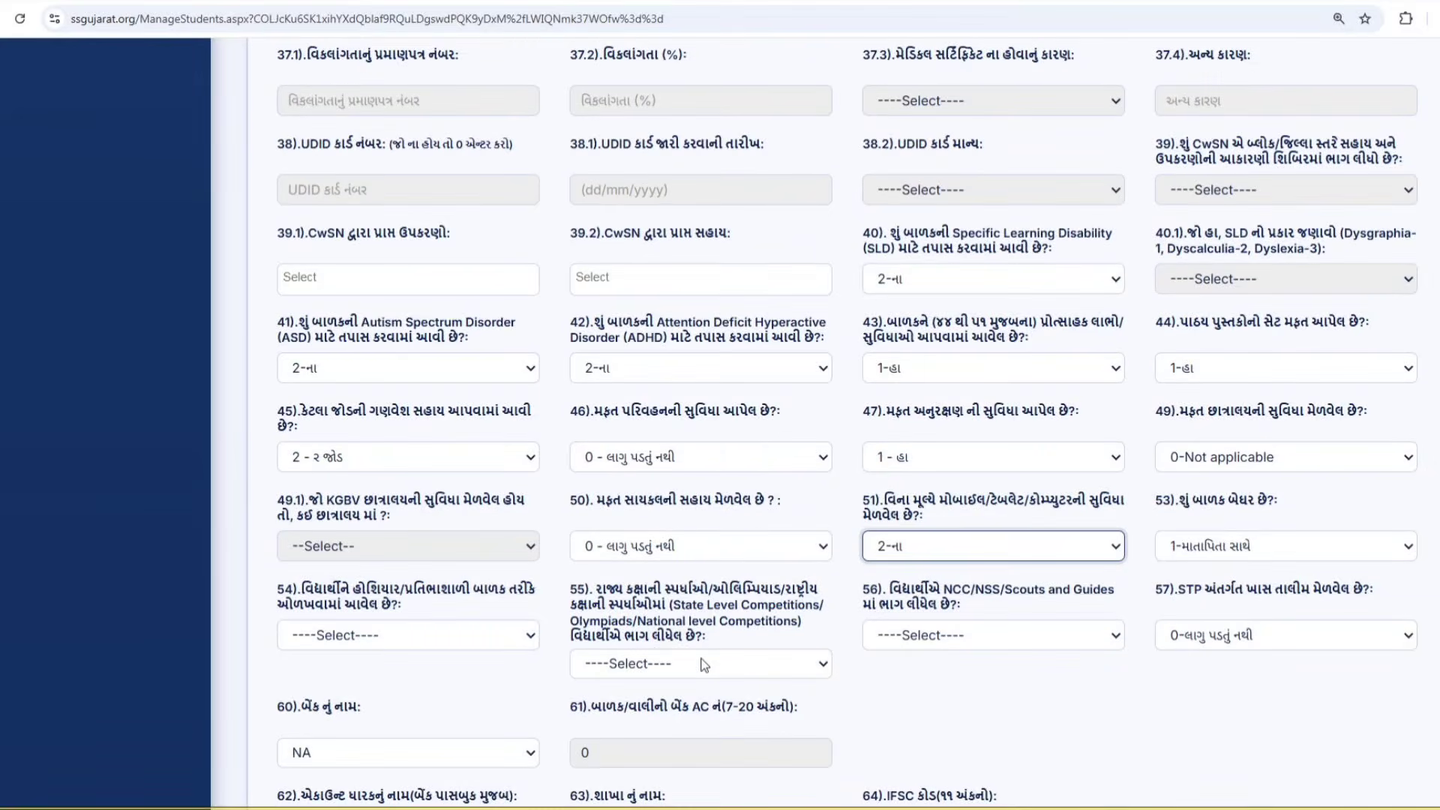
click(426, 646)
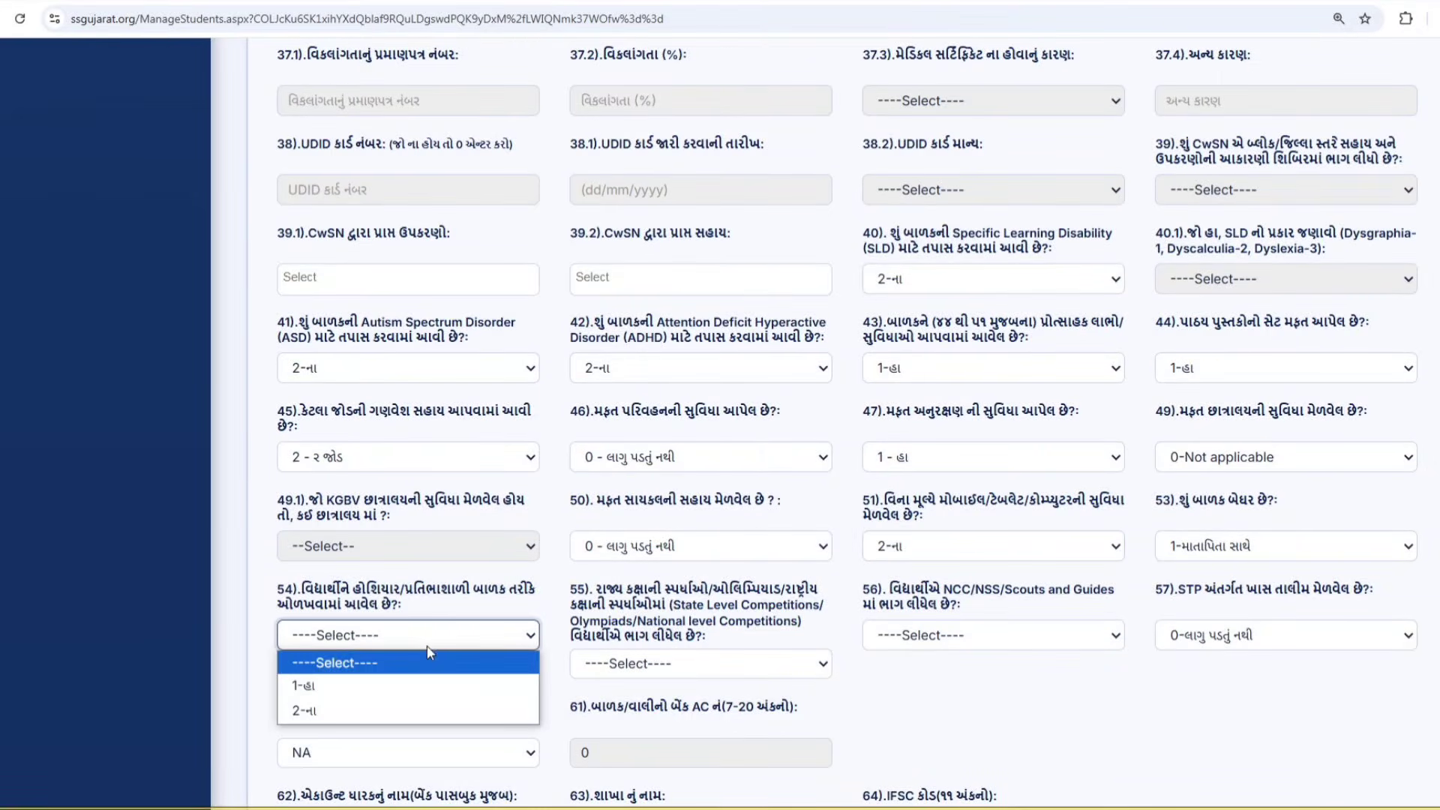
click(405, 710)
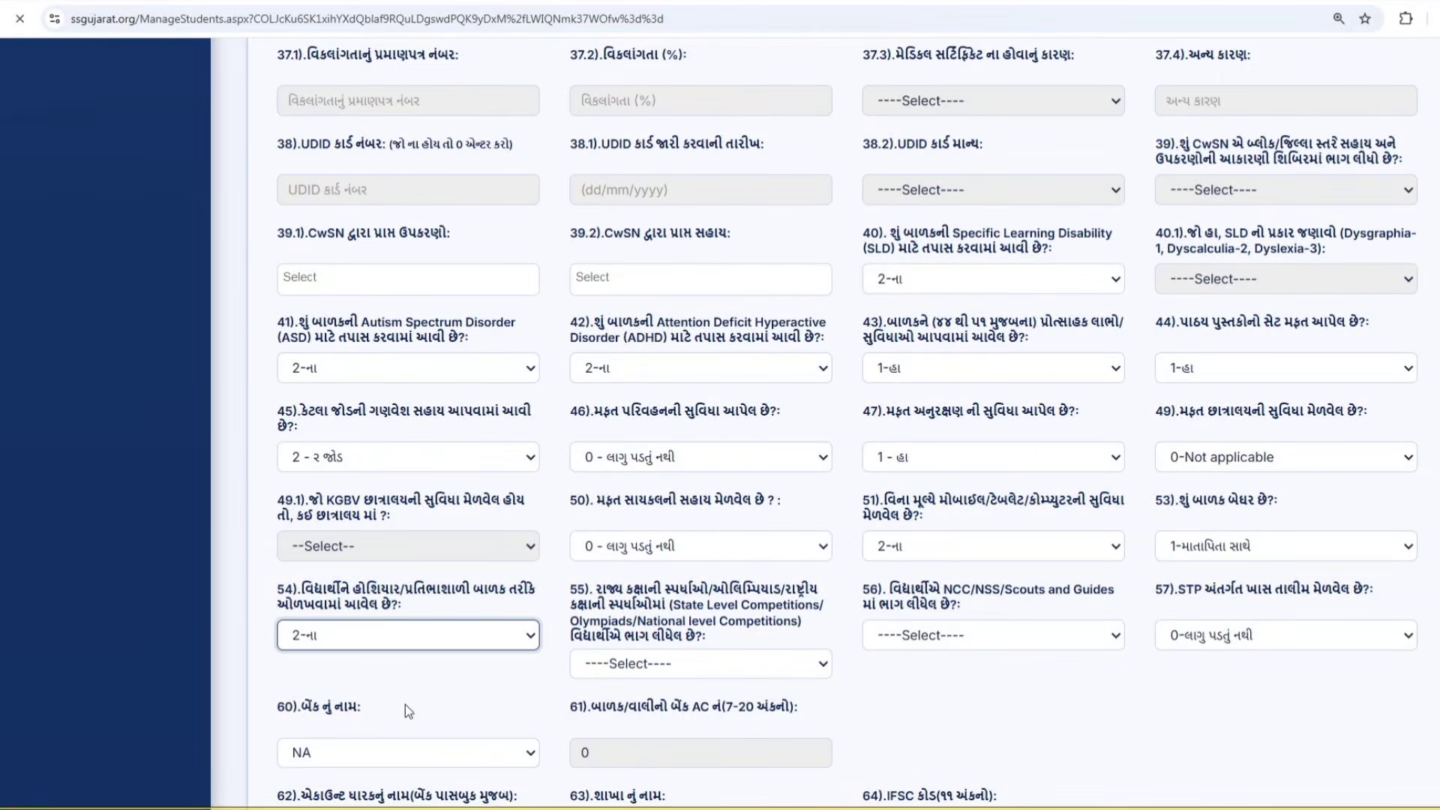
Answer 2-ના for participation in state/national competitions or Olympiads in field 55 and in NCC/NSS/Scouts and Guides in field 56.
click(940, 644)
click(749, 665)
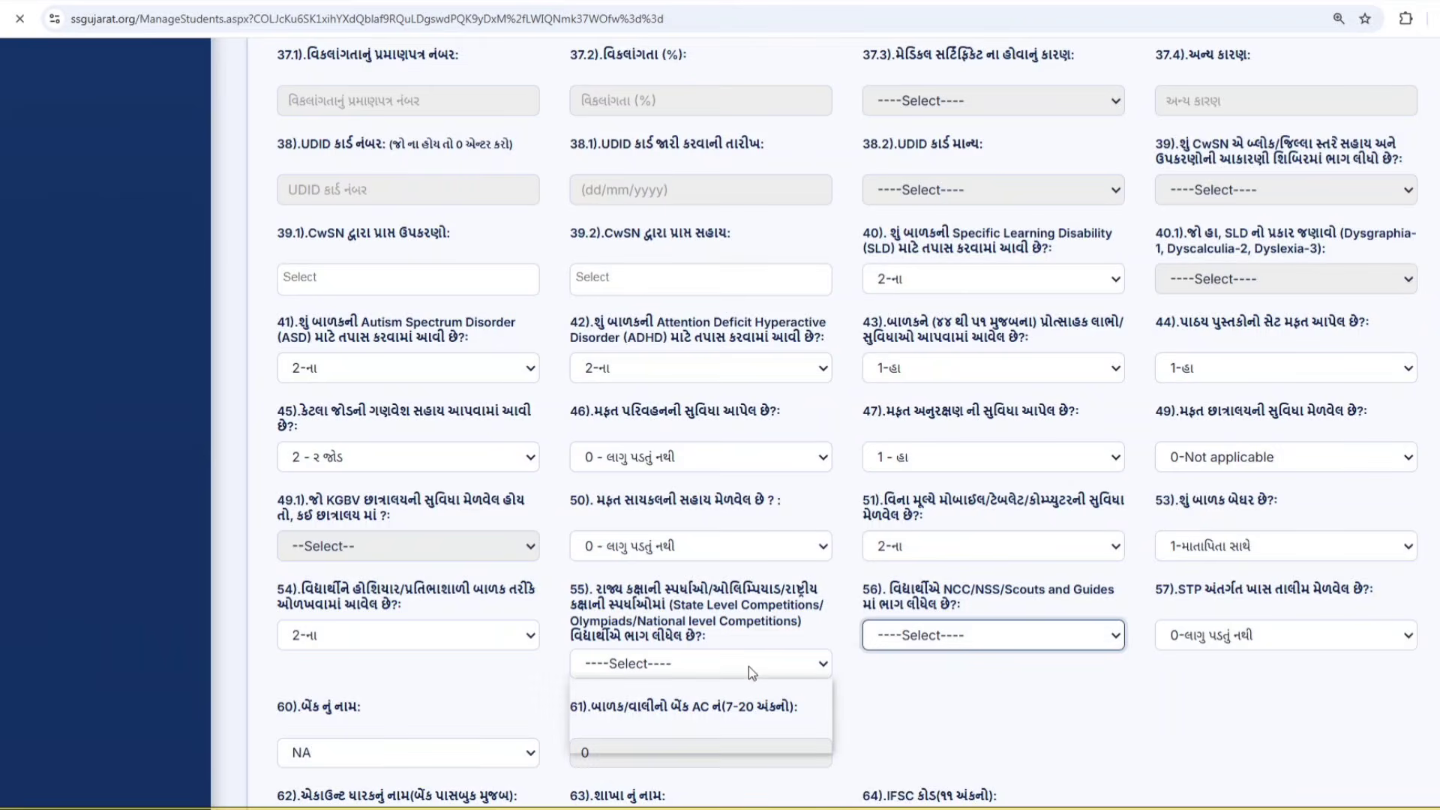
click(713, 717)
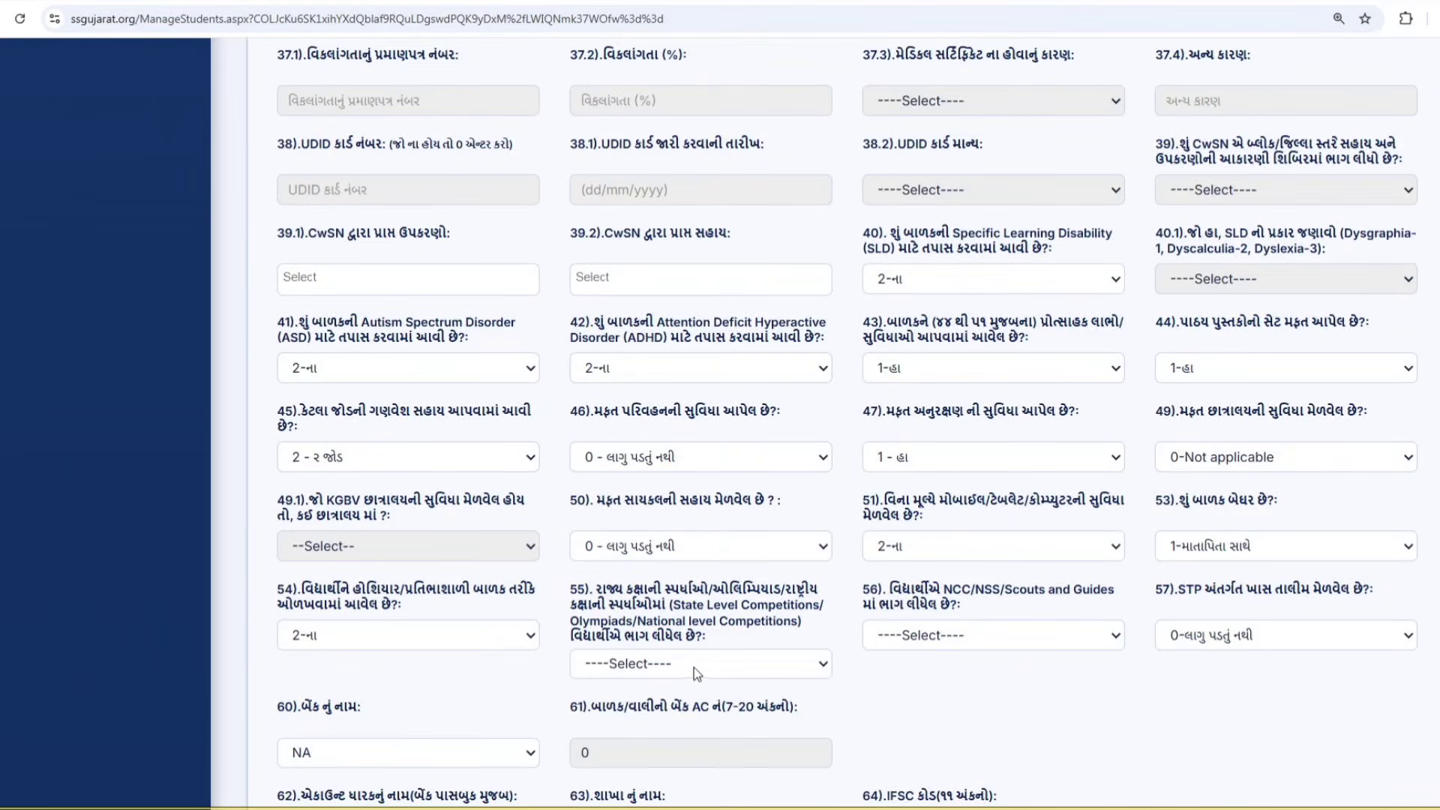
click(695, 666)
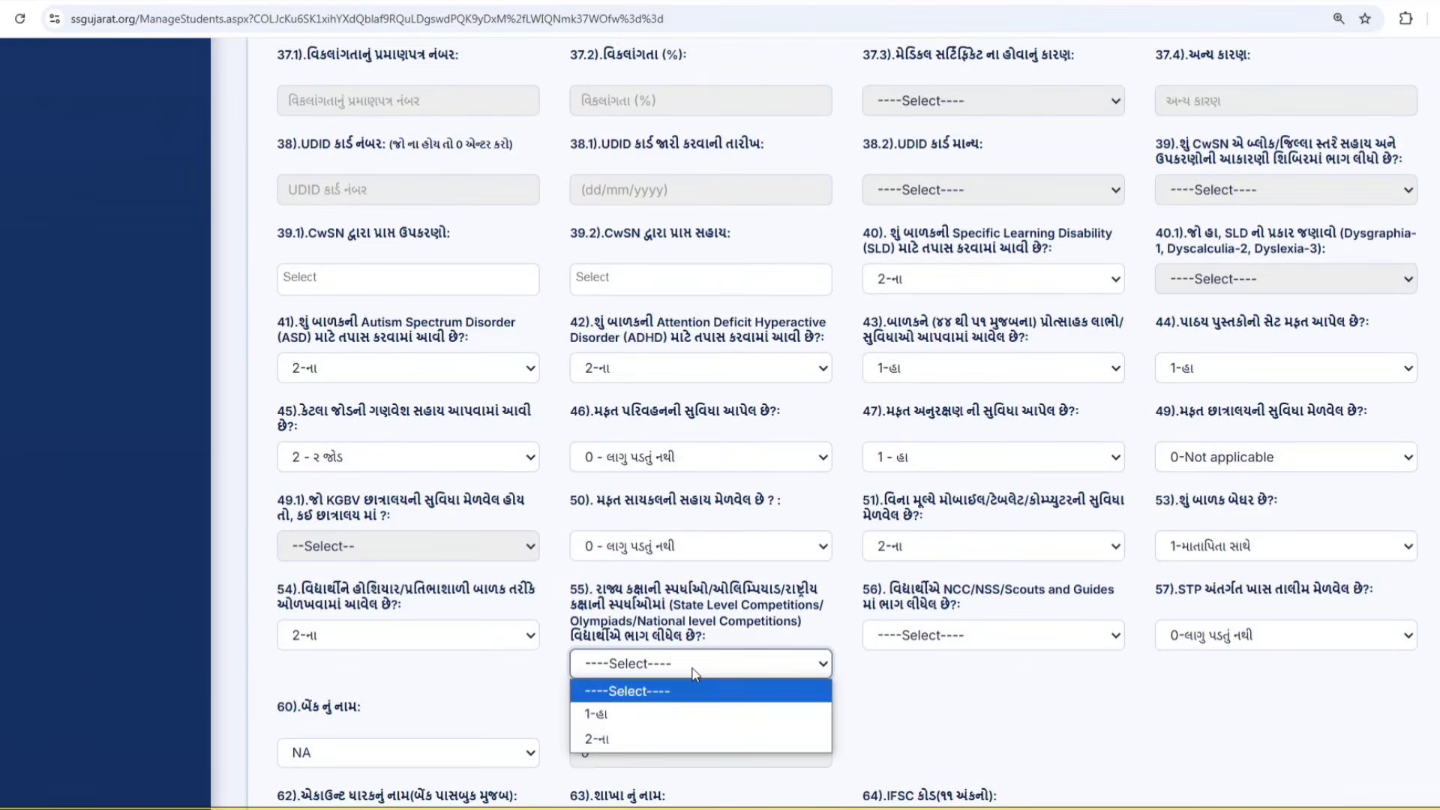
click(677, 732)
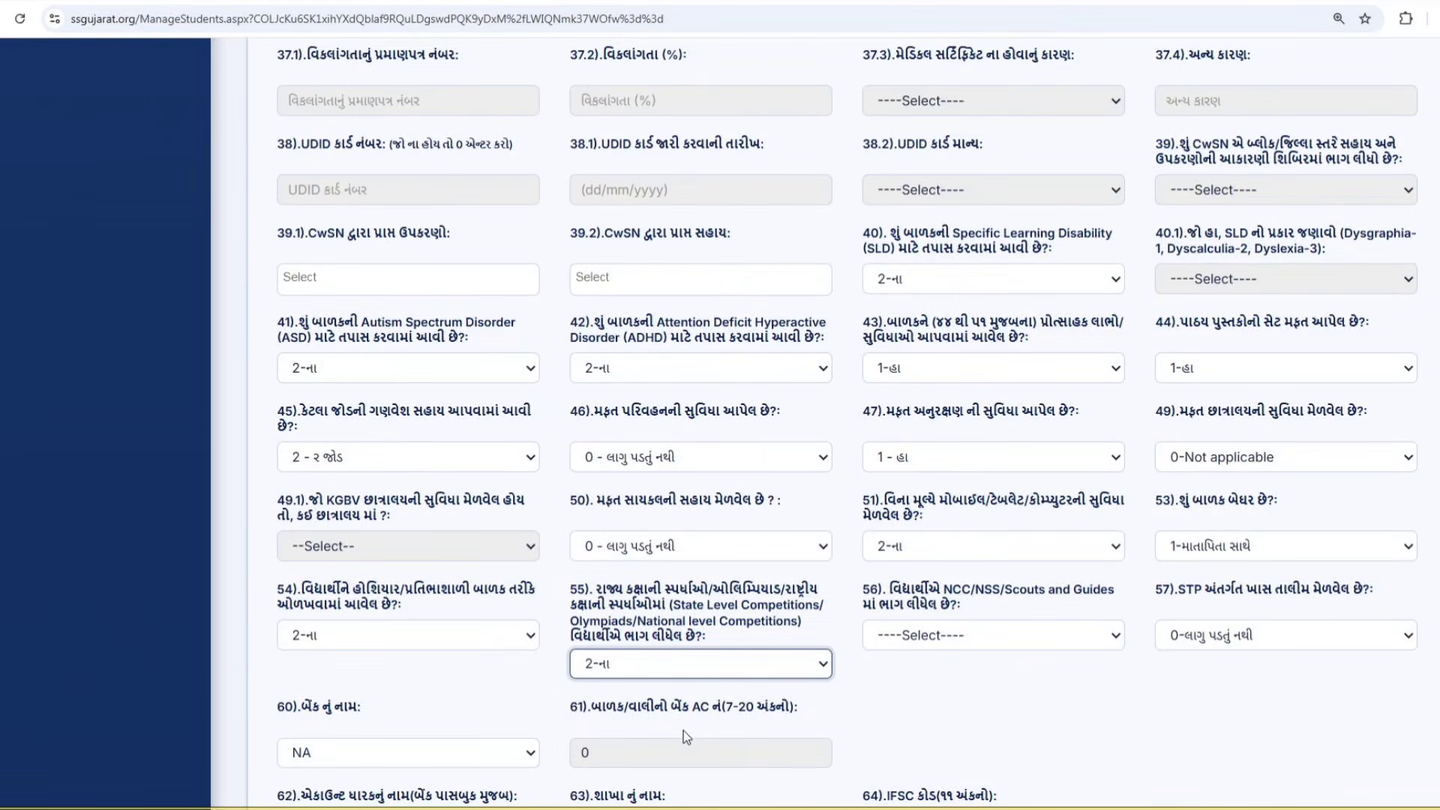
click(1026, 637)
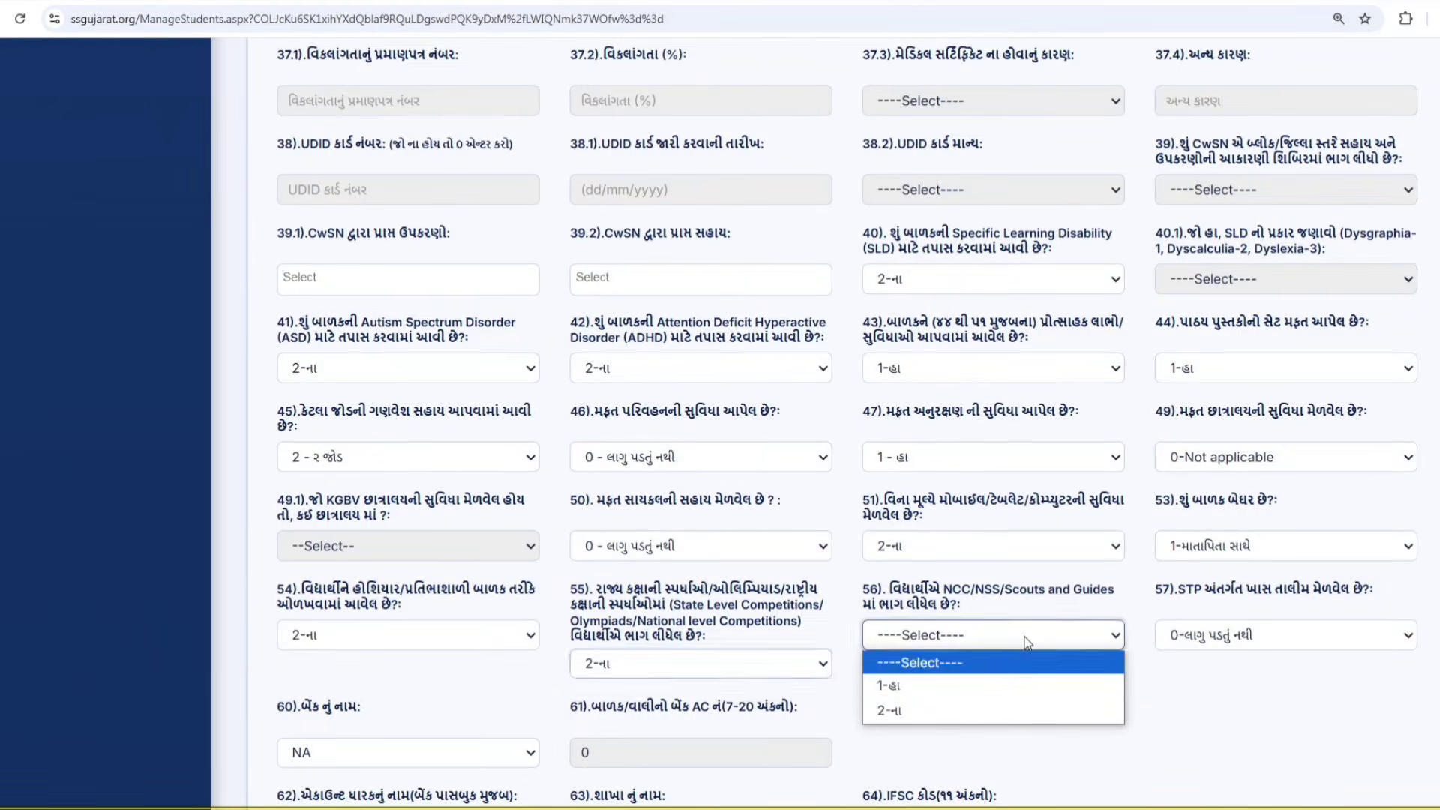
click(986, 713)
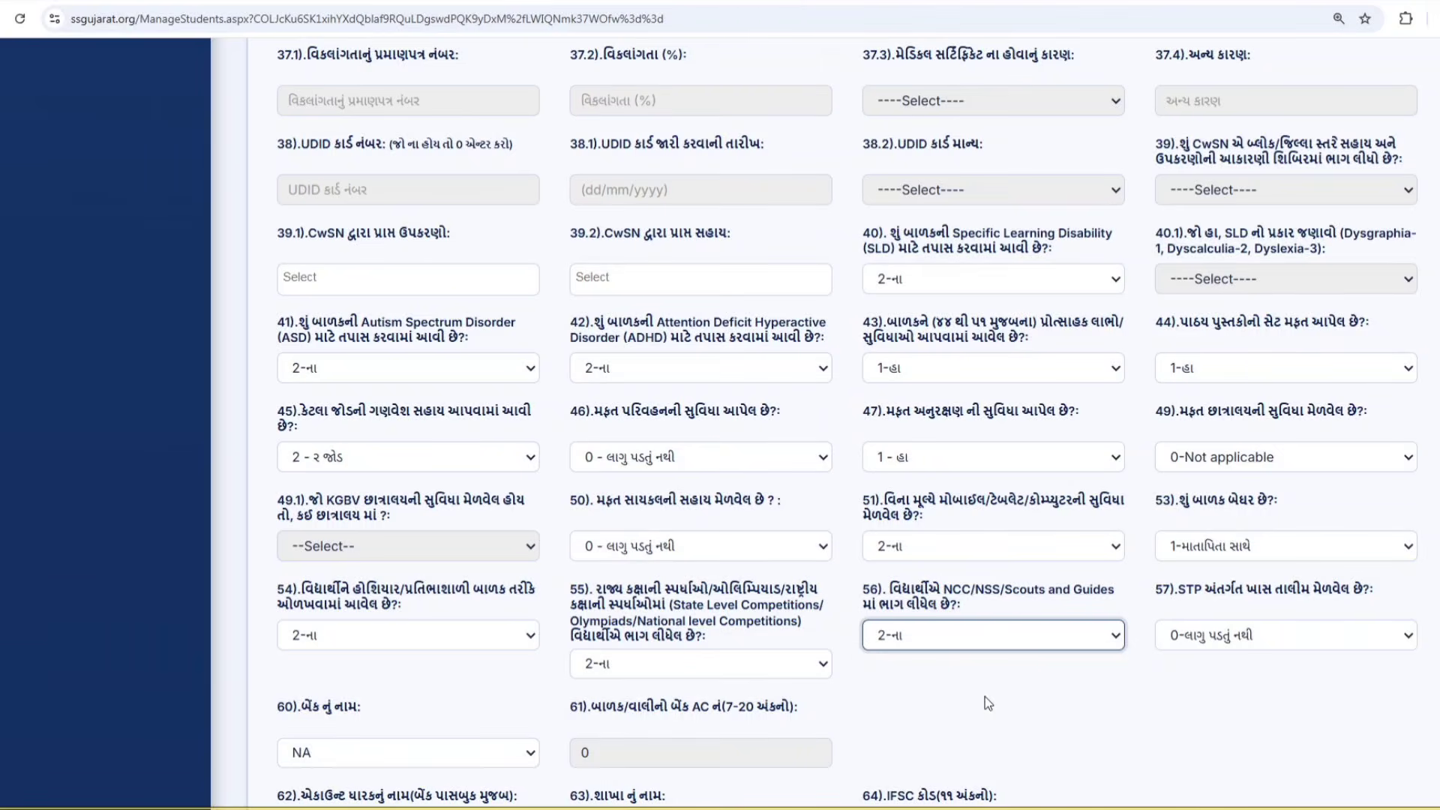
Set Iron & Folic Acid in field 68 and Deworming Tablets in field 69 to 1-હા.
scroll(853, 672, down, 2)
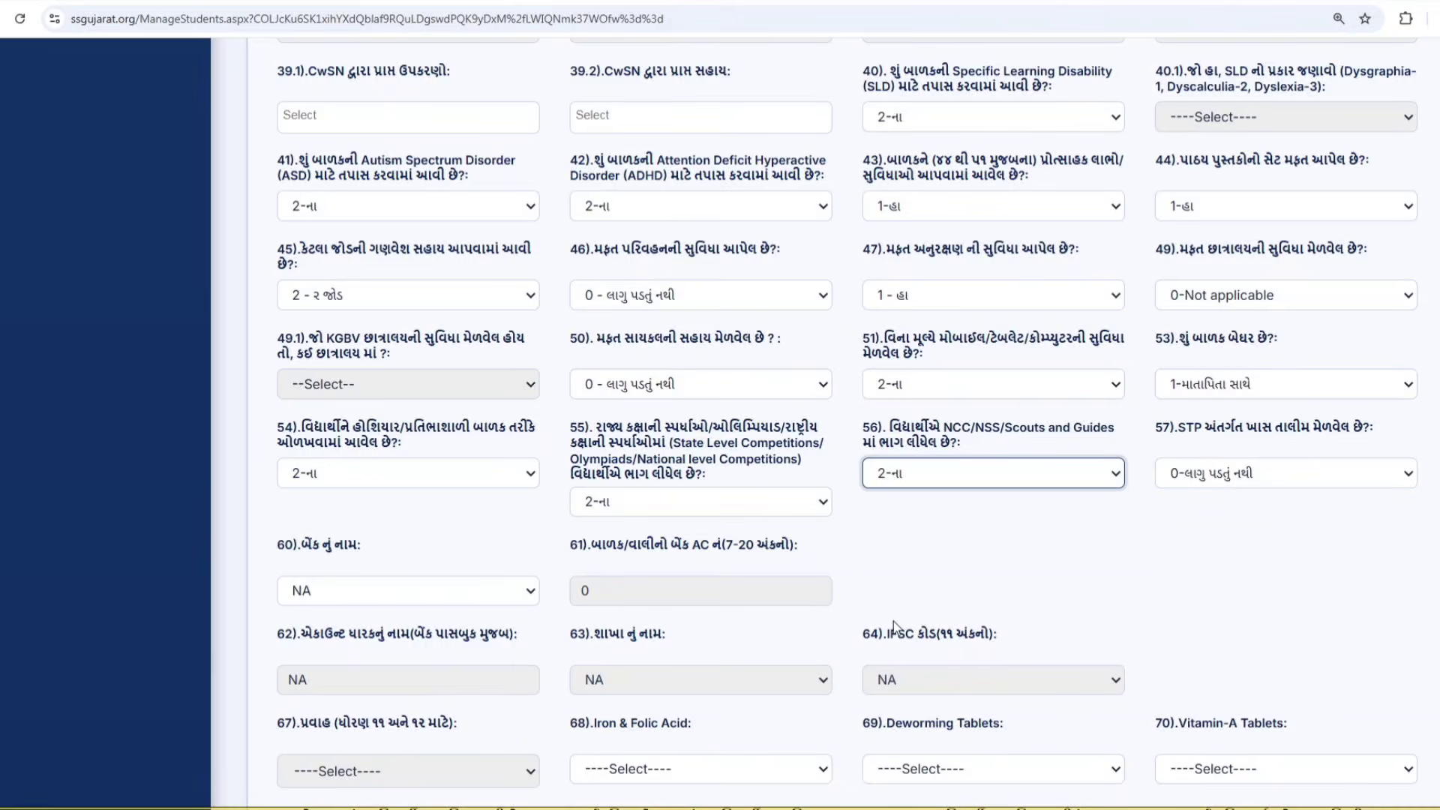
scroll(975, 555, down, 2)
click(696, 608)
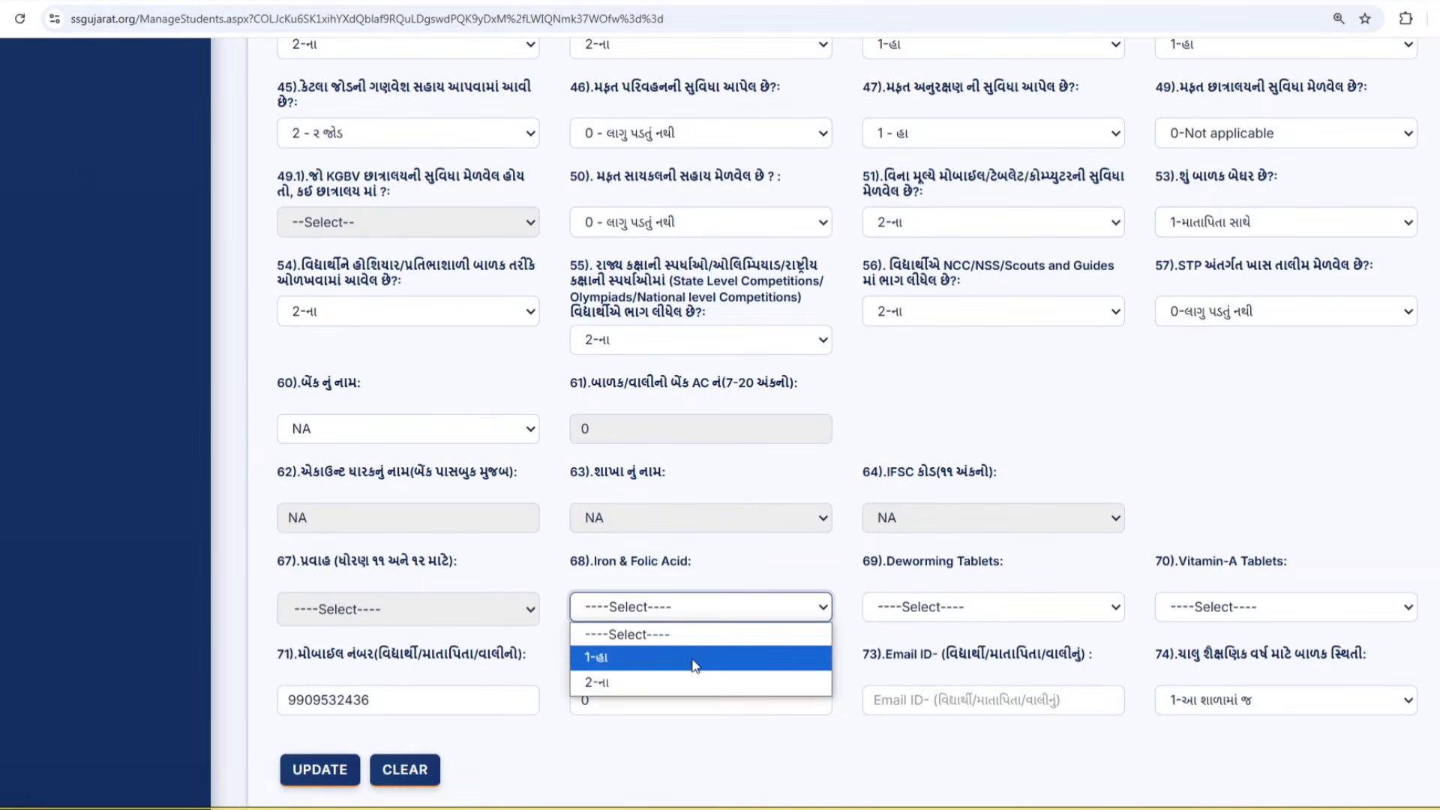
click(695, 658)
click(960, 613)
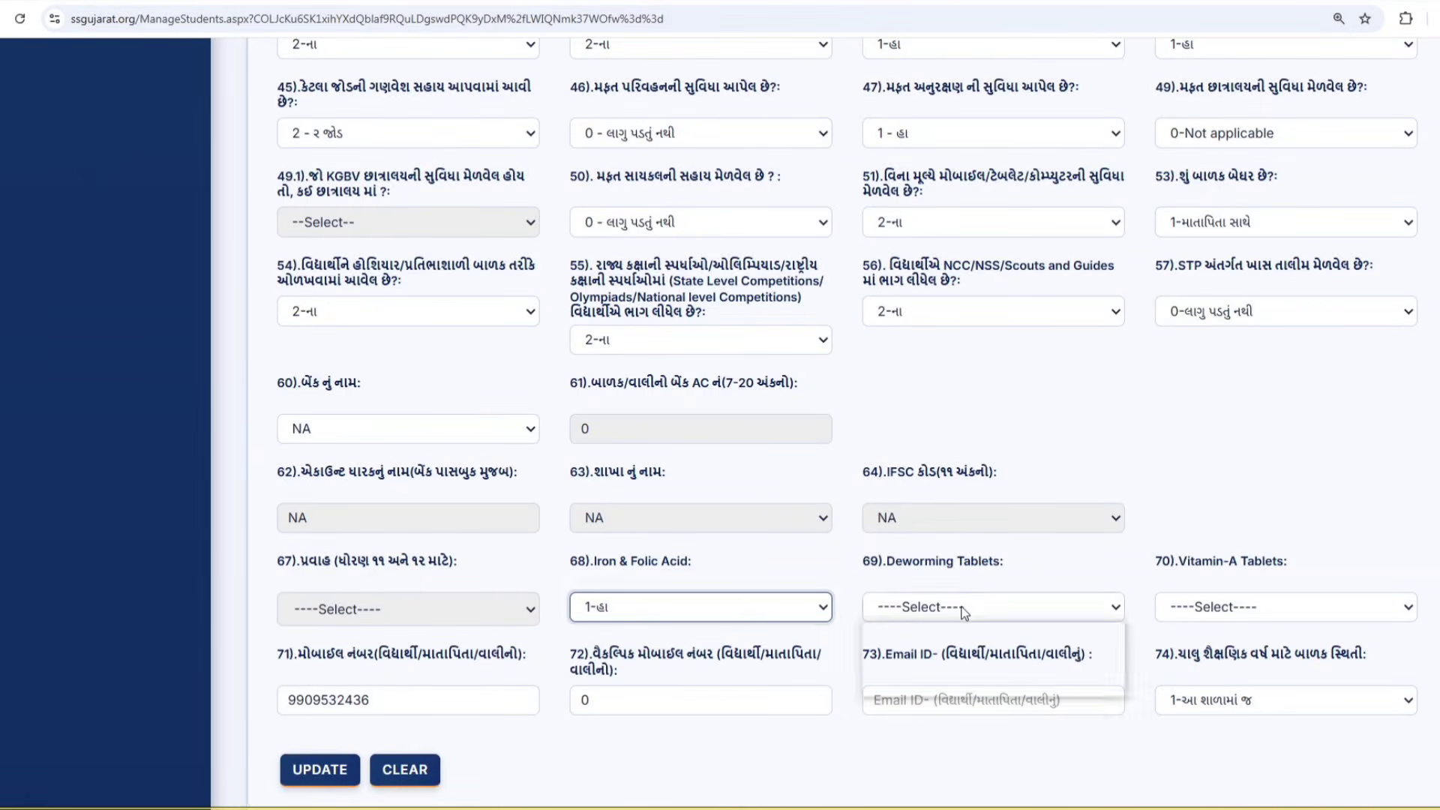
click(987, 658)
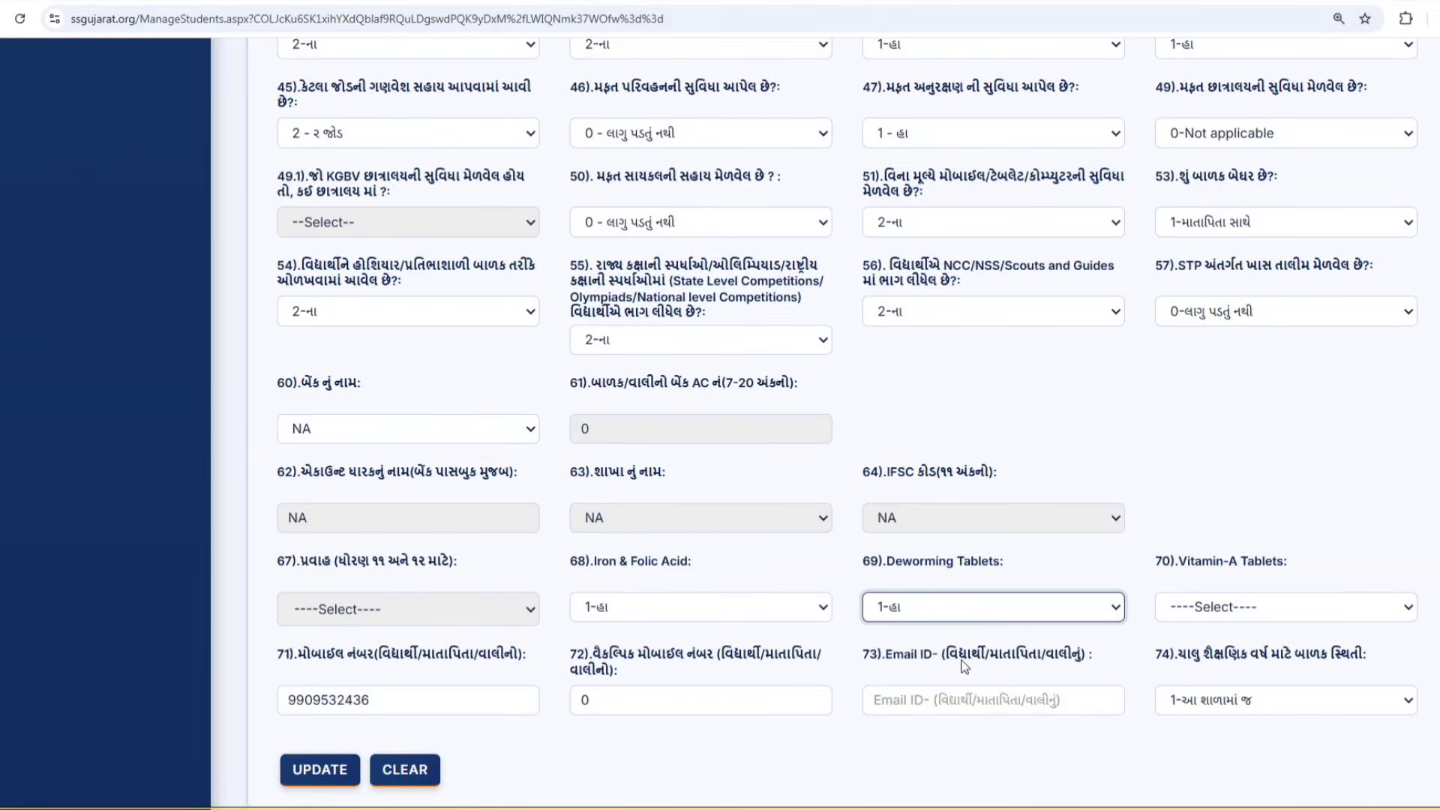
Set Vitamin-A Tablets in field 70 to 1-હા and submit the student record update, acknowledging the confirmation.
click(1266, 605)
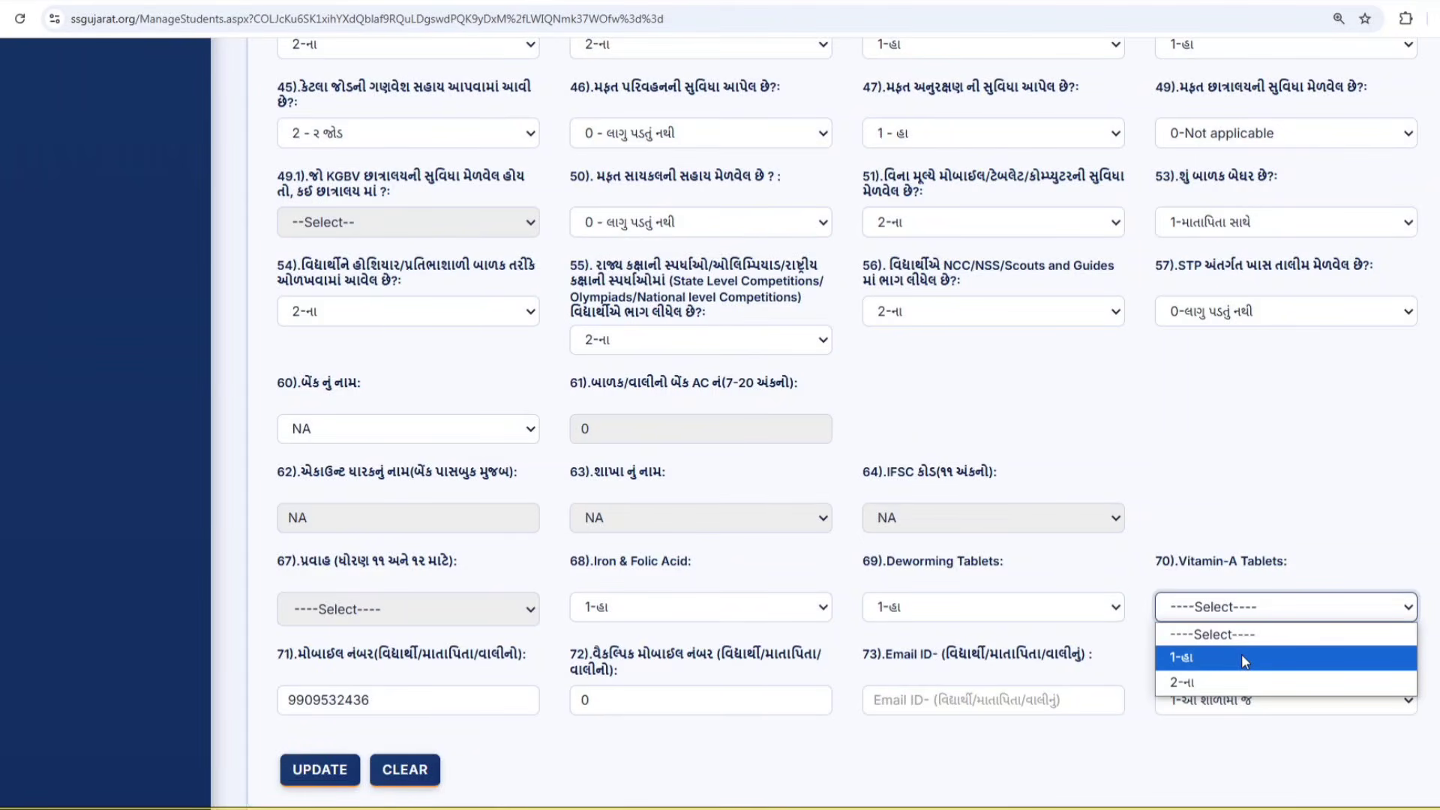
click(1242, 659)
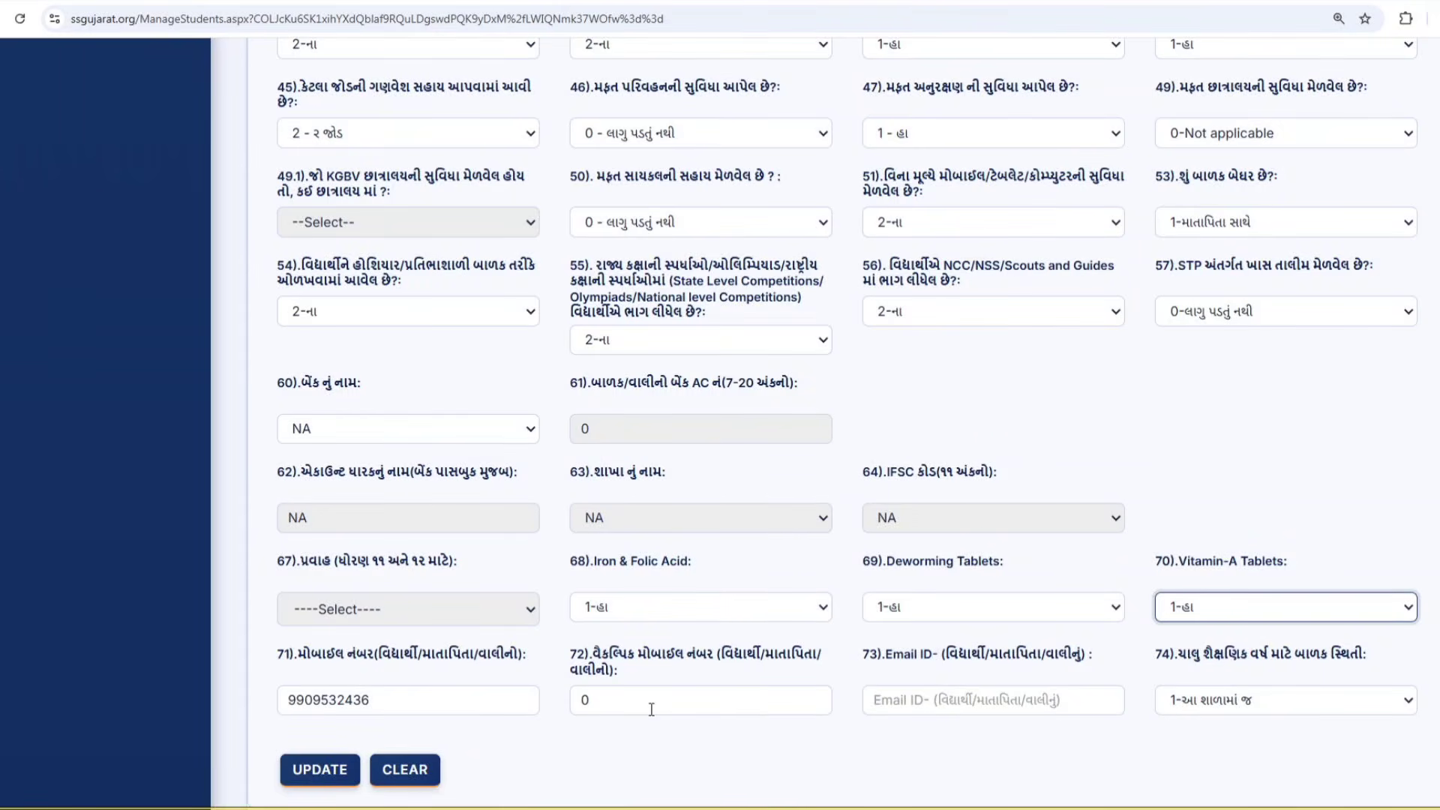
click(318, 778)
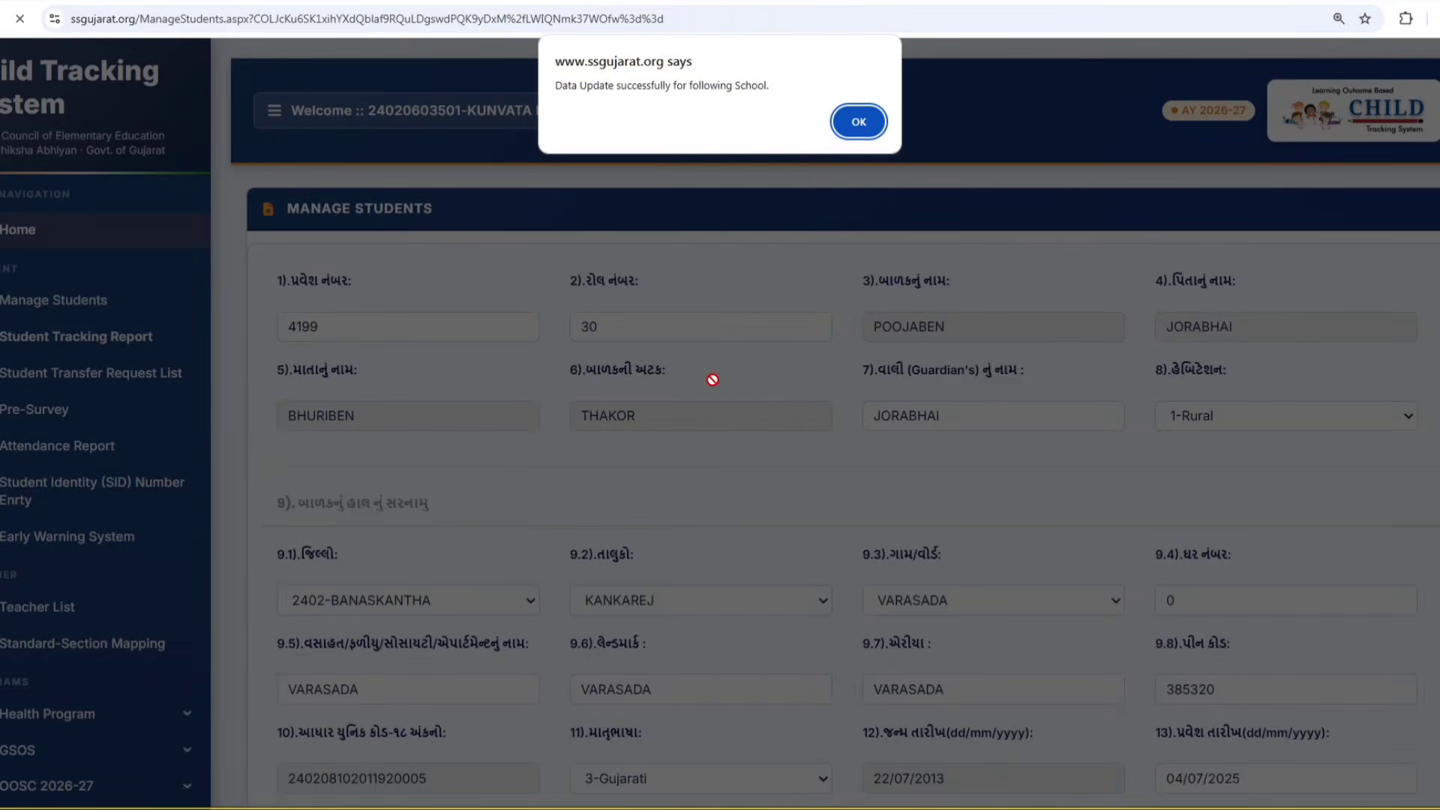
click(869, 129)
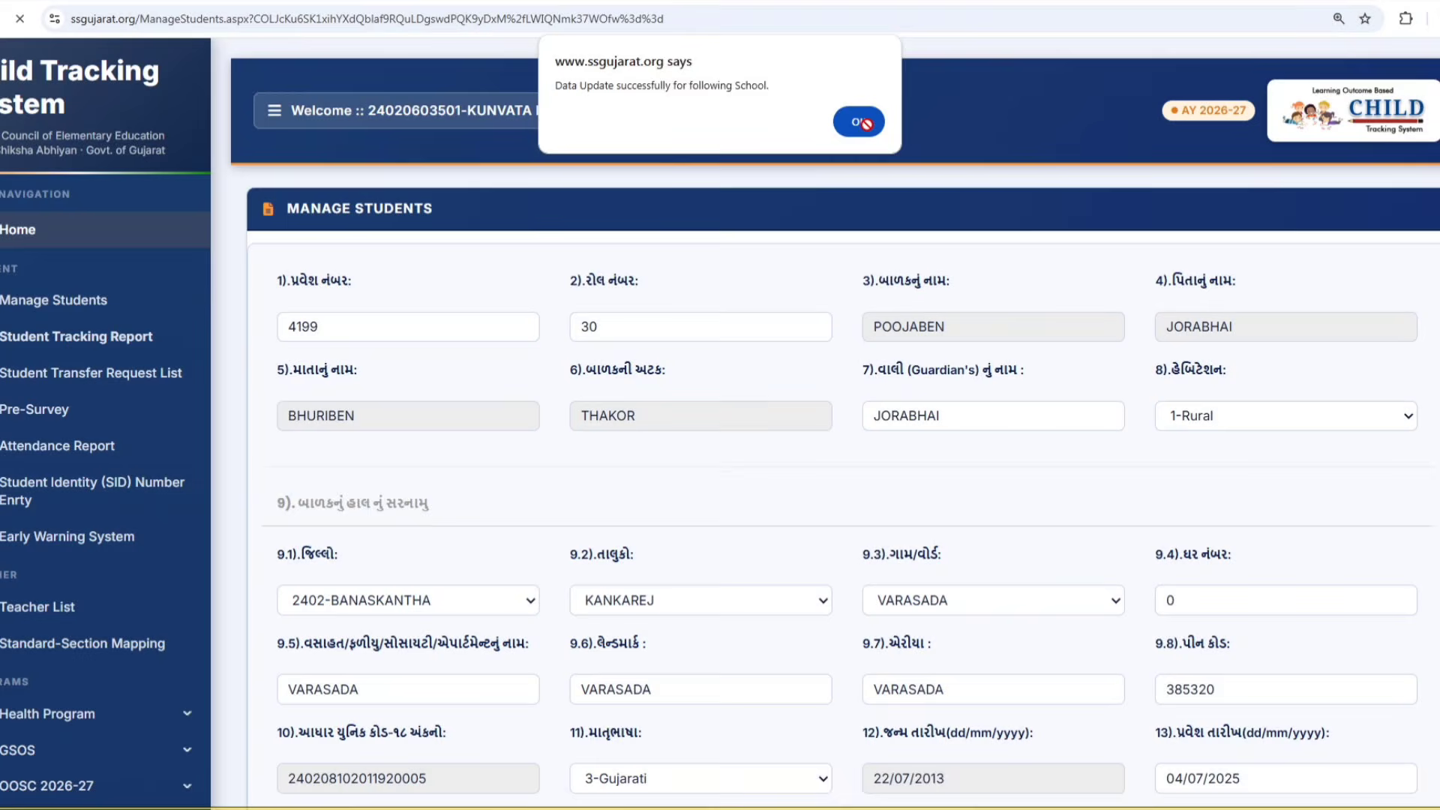